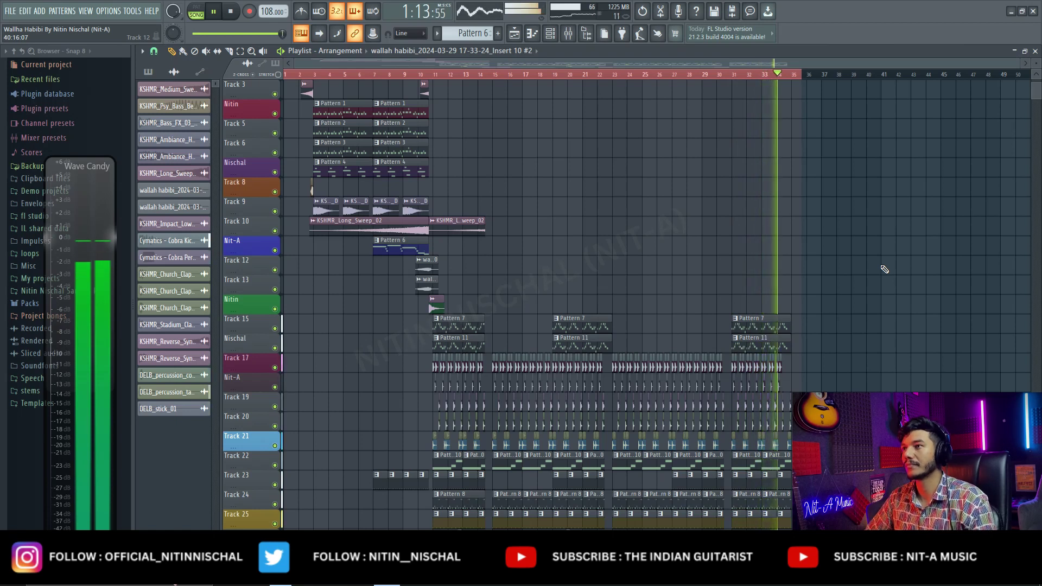
# Step: Stop the song, solo Track 3, and audition its sweep sample from just before bar 3
pyautogui.press('space')
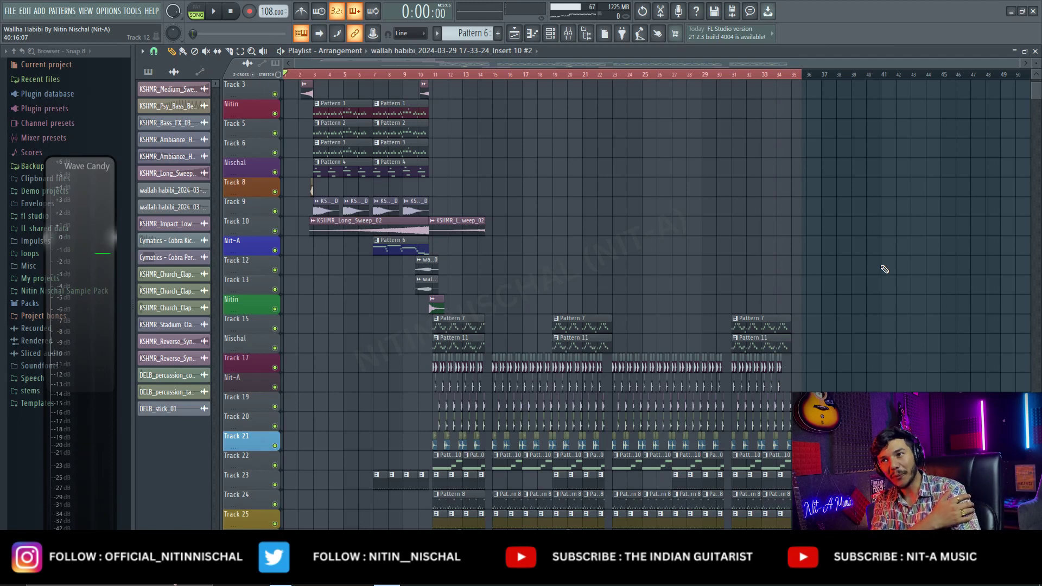
pyautogui.scroll(2, 331, 174)
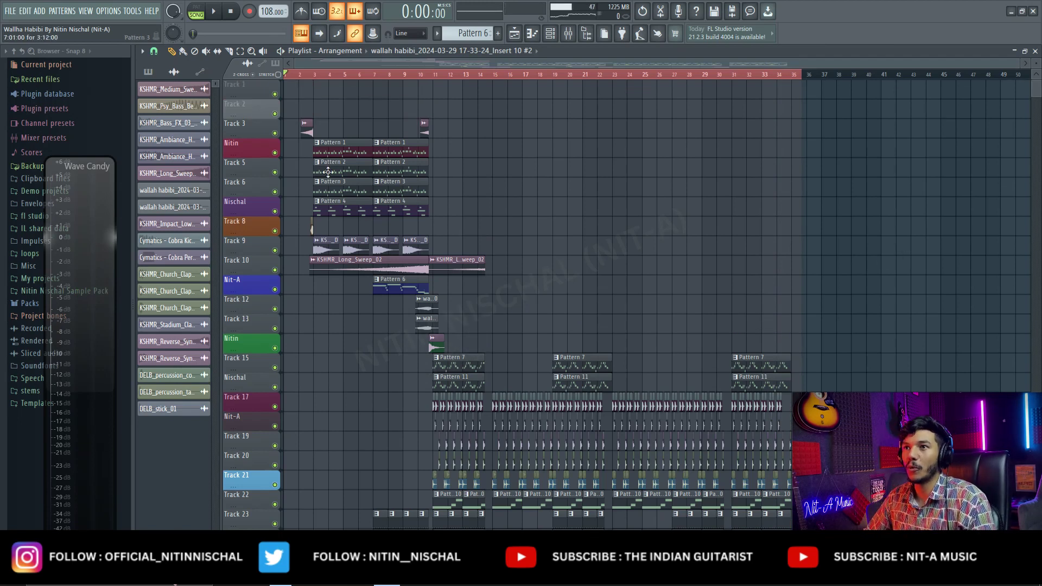
pyautogui.rightClick(275, 133)
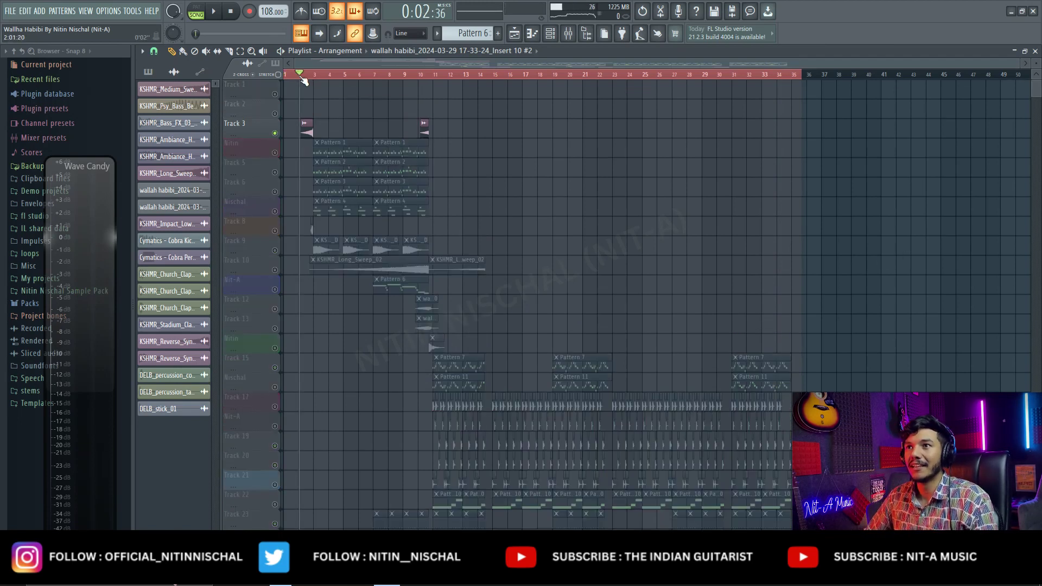
pyautogui.scroll(6, 336, 63)
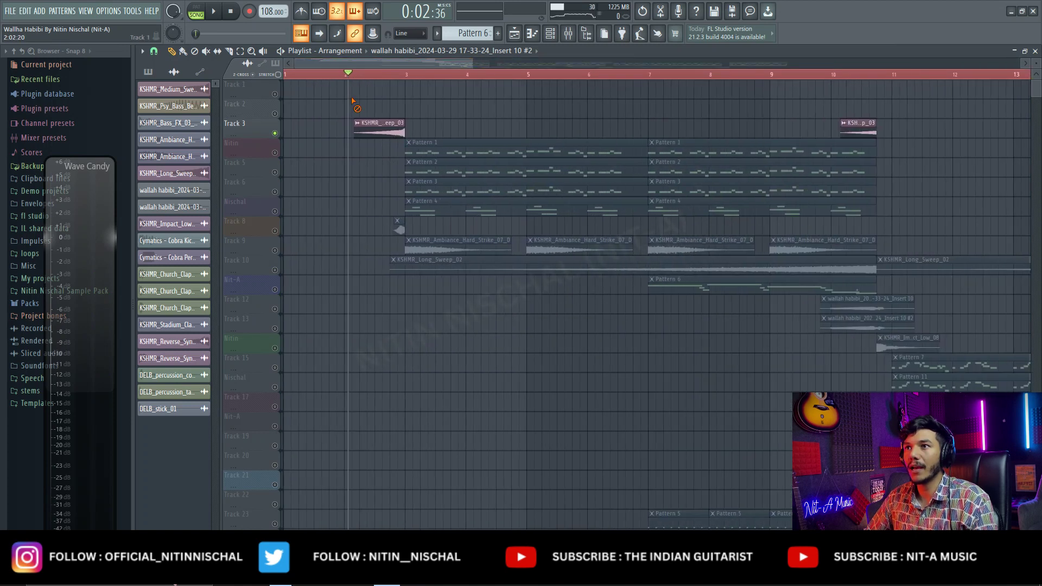
pyautogui.scroll(-2, 366, 76)
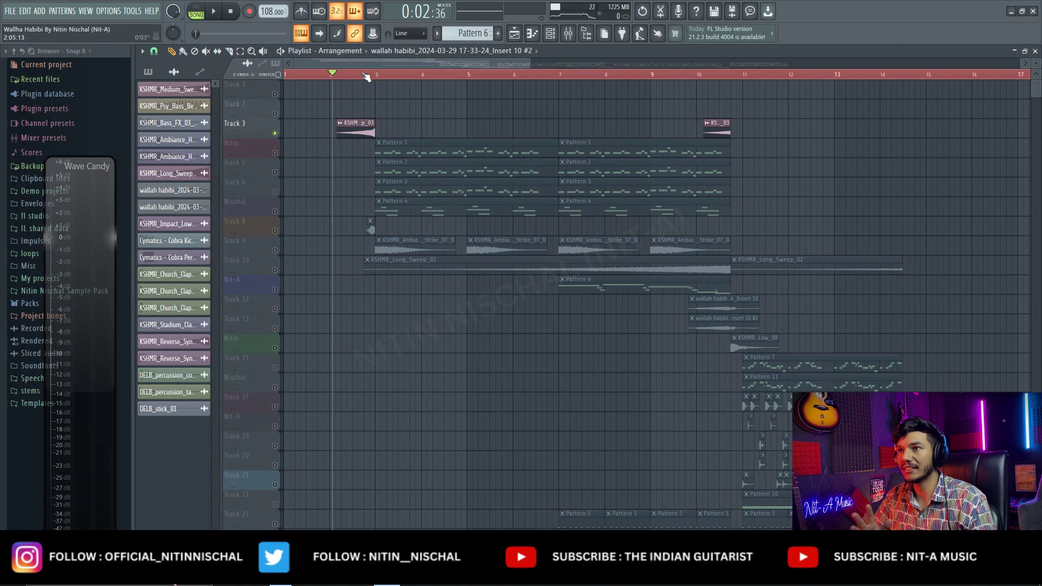
pyautogui.press('space')
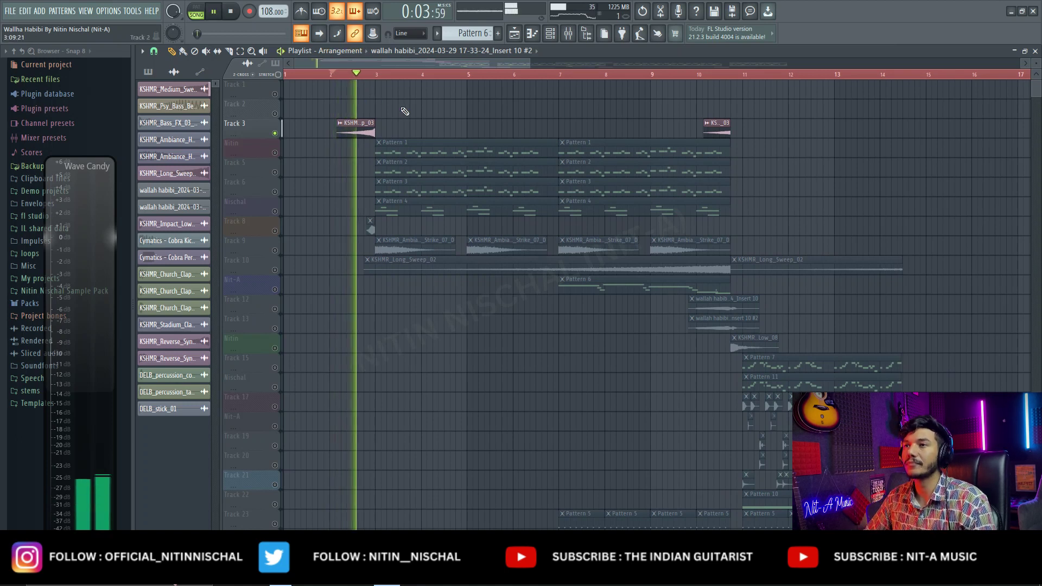
pyautogui.press('space')
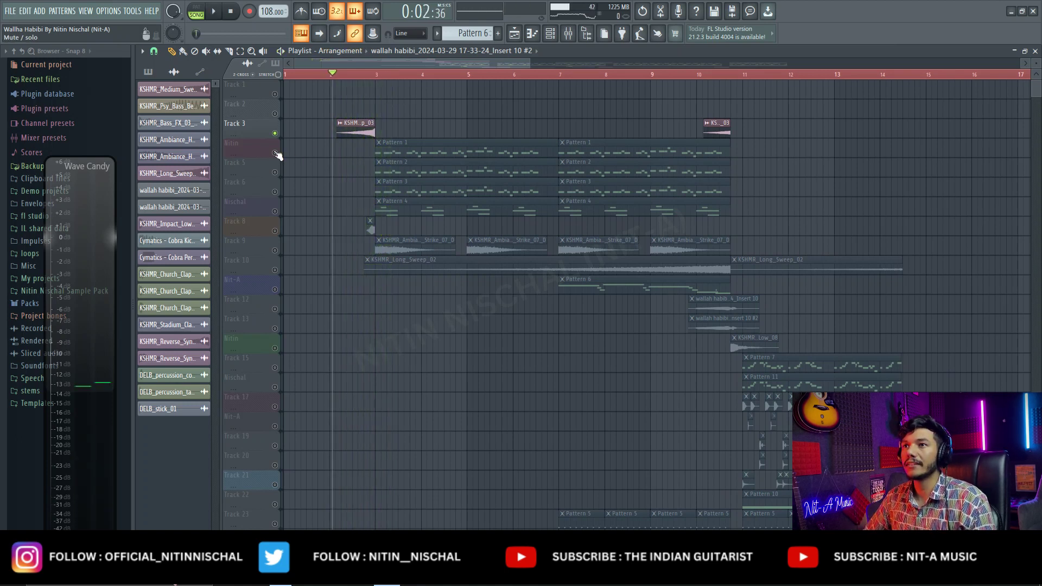
# Step: Solo the track holding Pattern 1 and open the pattern's notes in the piano roll
pyautogui.click(276, 154)
pyautogui.doubleClick(406, 143)
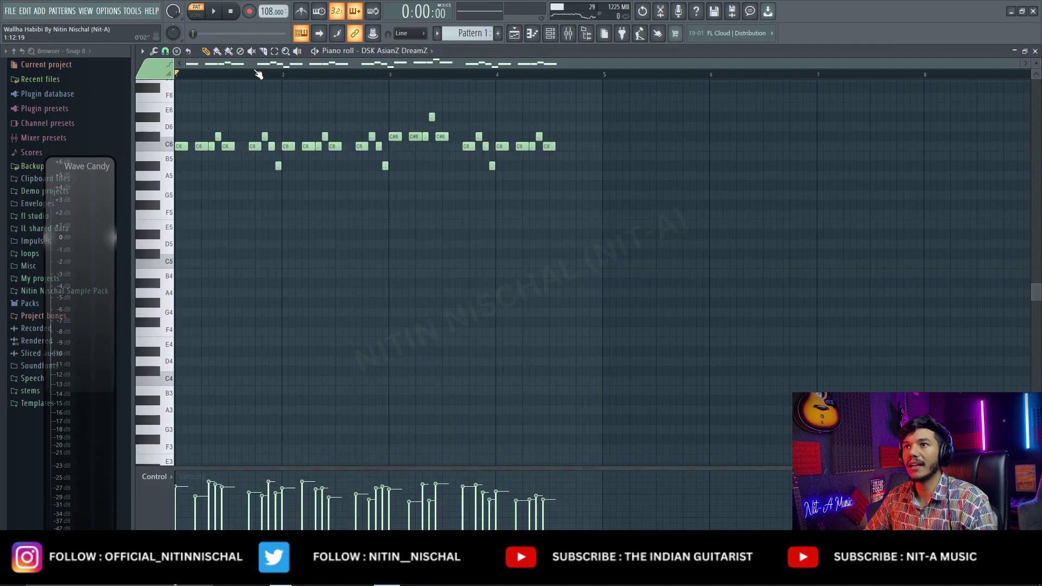
pyautogui.scroll(4, 321, 300)
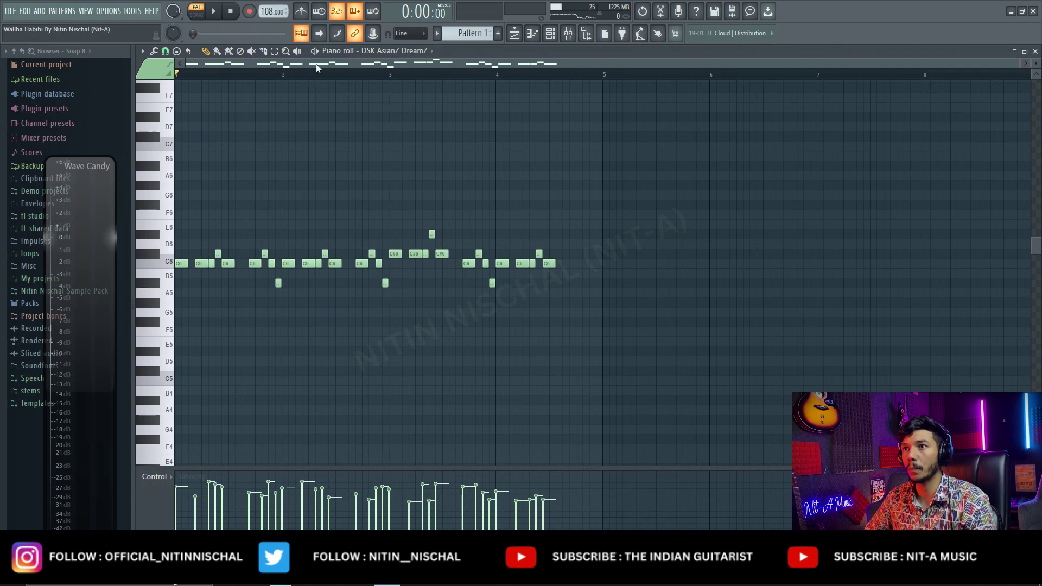
# Step: View Pattern 1's DSK AsianZ DreamZ instrument, audition the pattern, and return to the playlist
pyautogui.click(549, 34)
pyautogui.moveTo(674, 120); pyautogui.dragTo(823, 119)
pyautogui.click(728, 219)
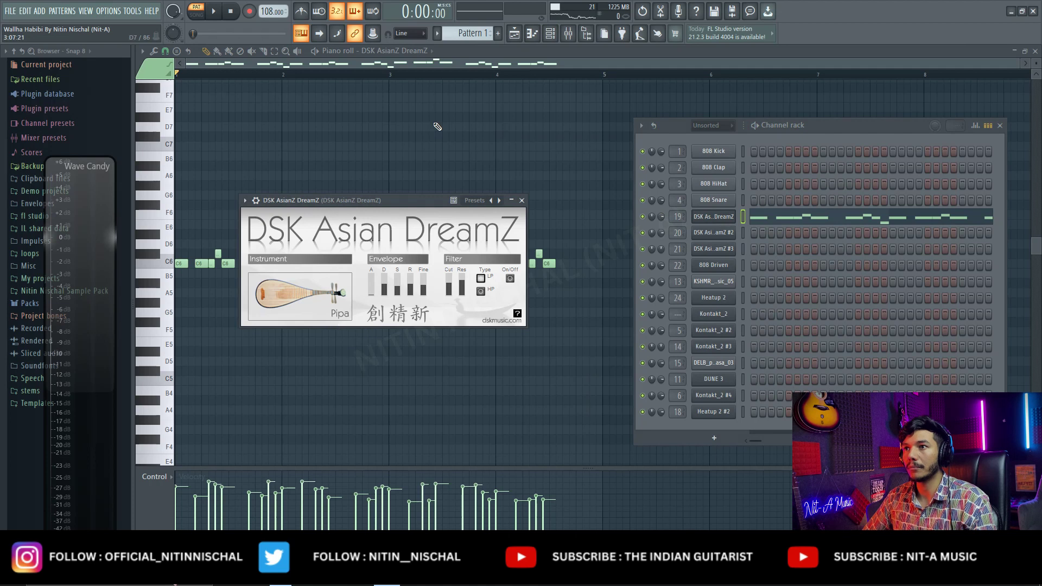
pyautogui.click(327, 64)
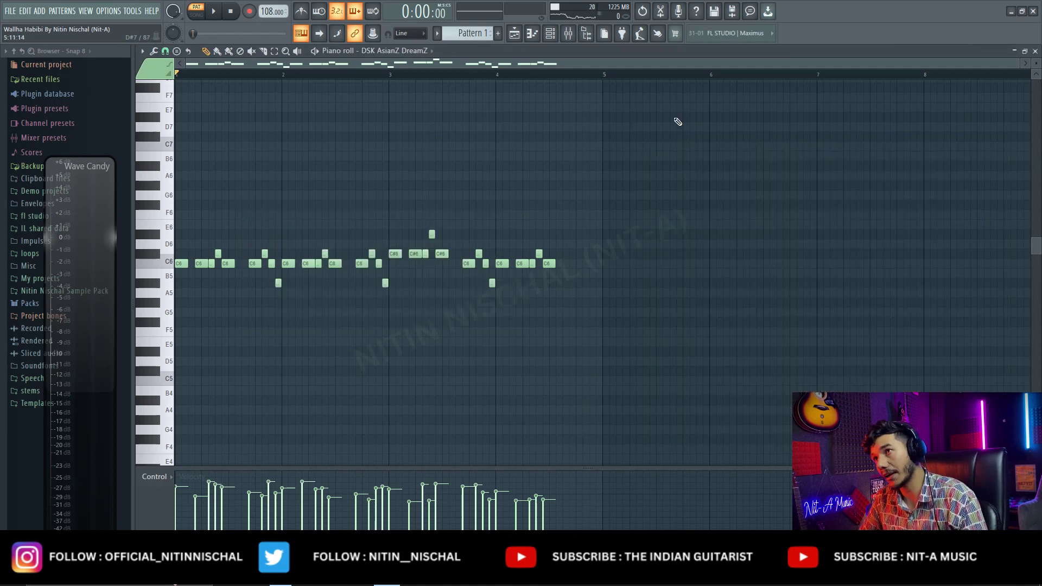
pyautogui.press('space')
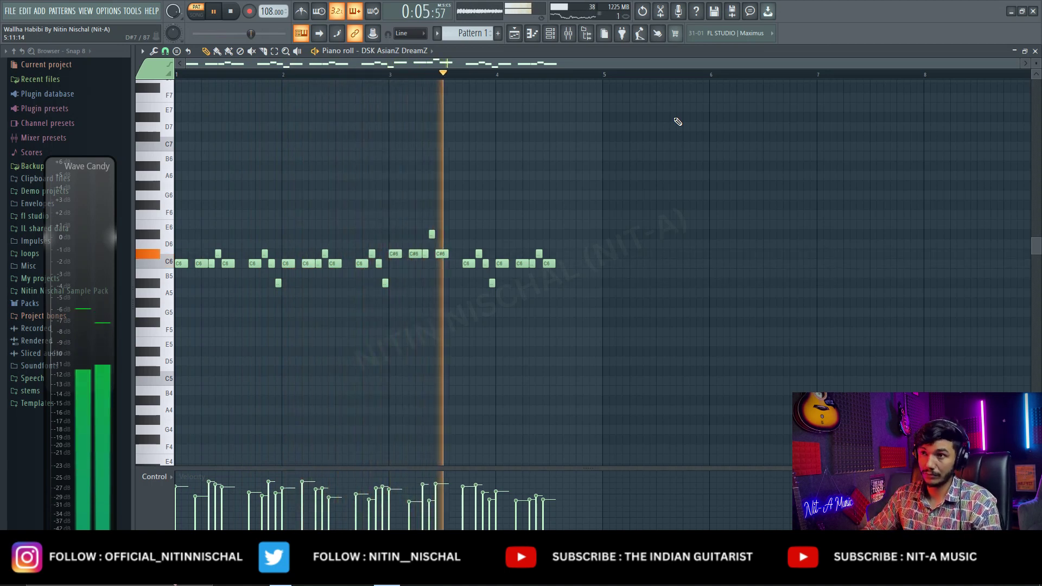
pyautogui.click(515, 34)
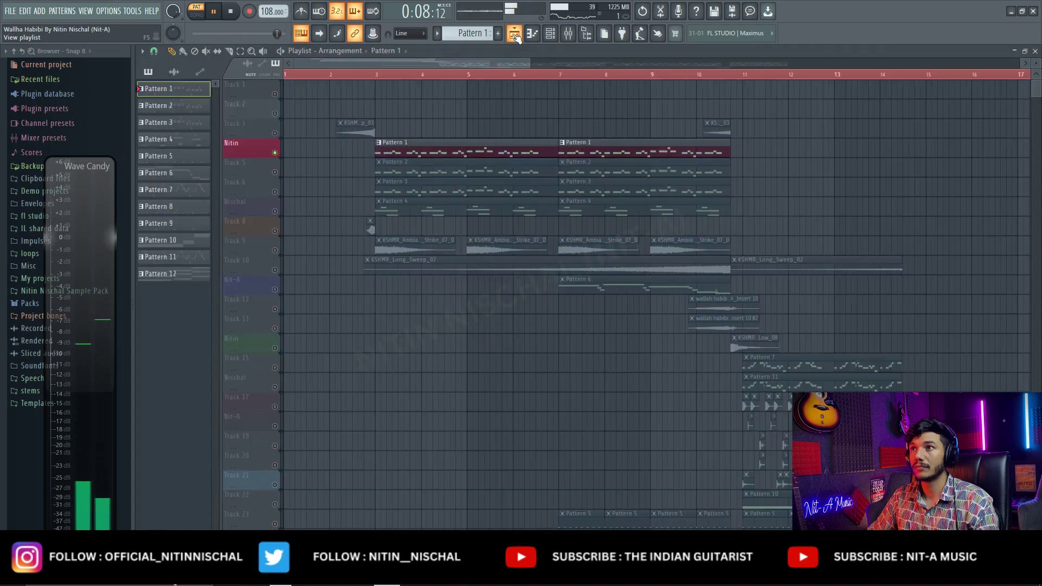
# Step: Open Pattern 2 in the piano roll and view its DSK AsianZ DreamZ #2 instrument
pyautogui.doubleClick(401, 170)
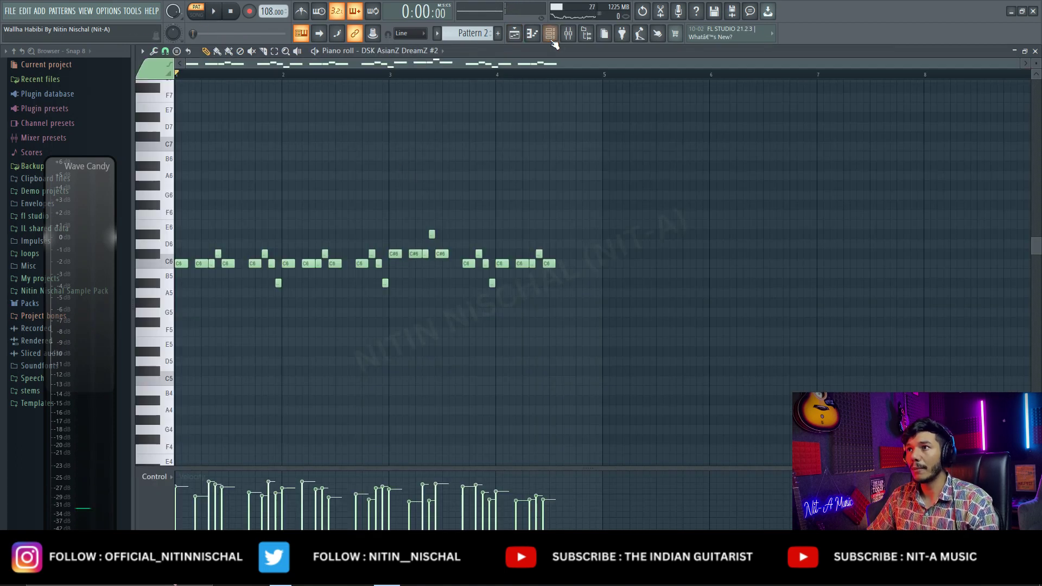
pyautogui.click(551, 37)
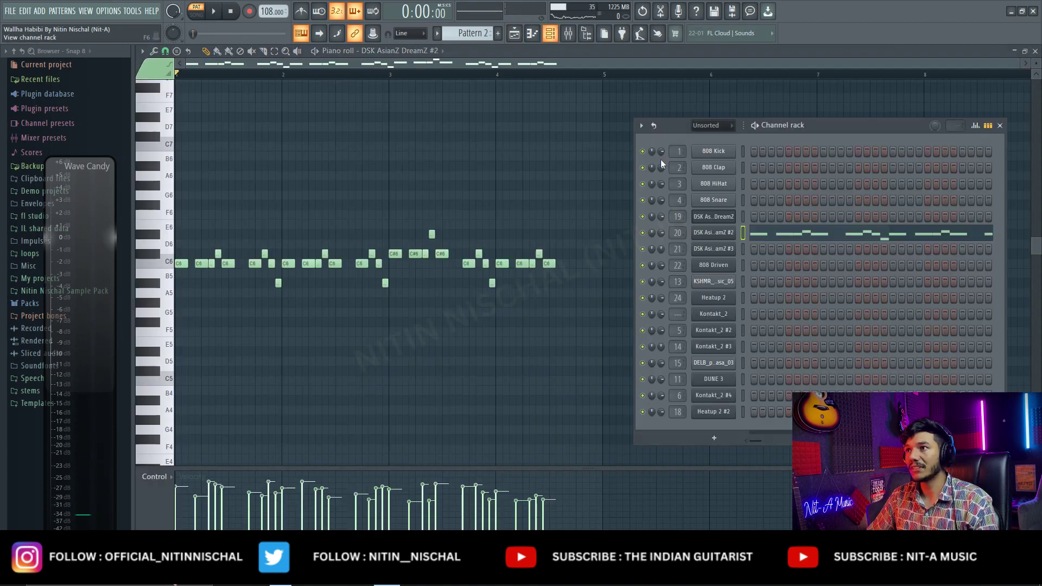
pyautogui.click(723, 237)
pyautogui.moveTo(445, 219); pyautogui.dragTo(769, 341)
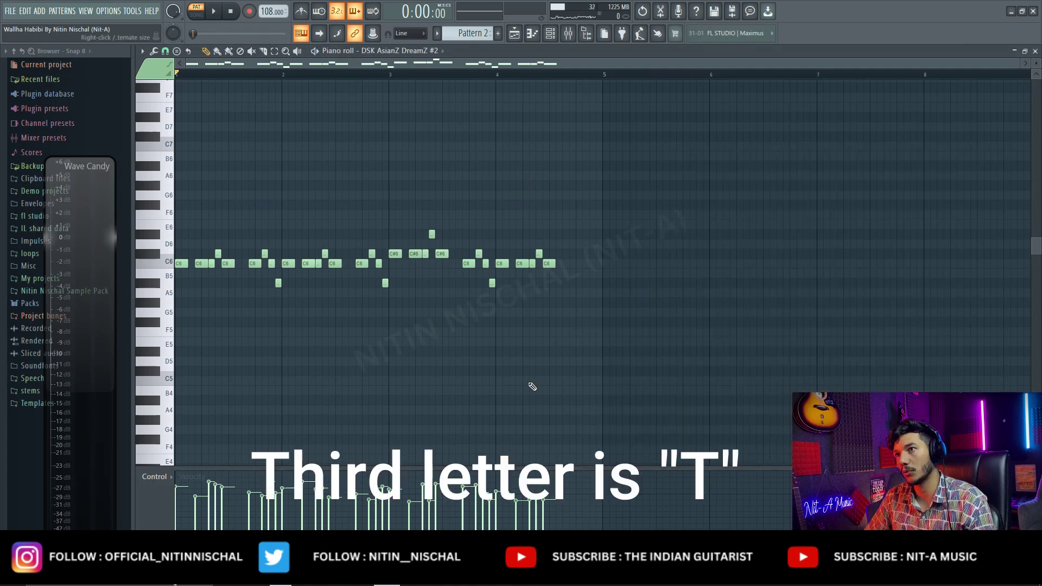
# Step: Play Pattern 2 to hear its melody and return to the playlist
pyautogui.press('space')
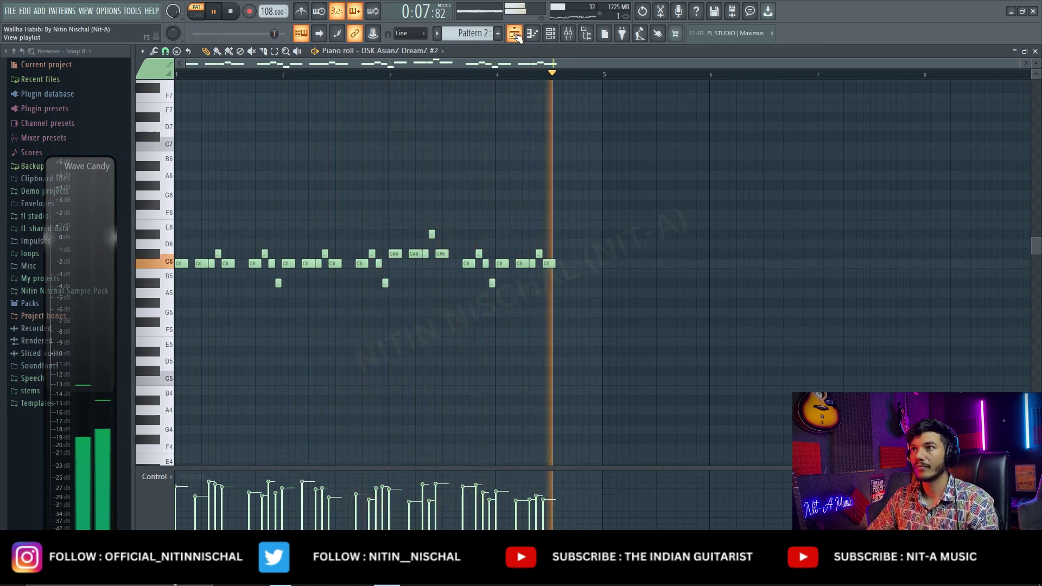
pyautogui.press('space')
pyautogui.press('F5')
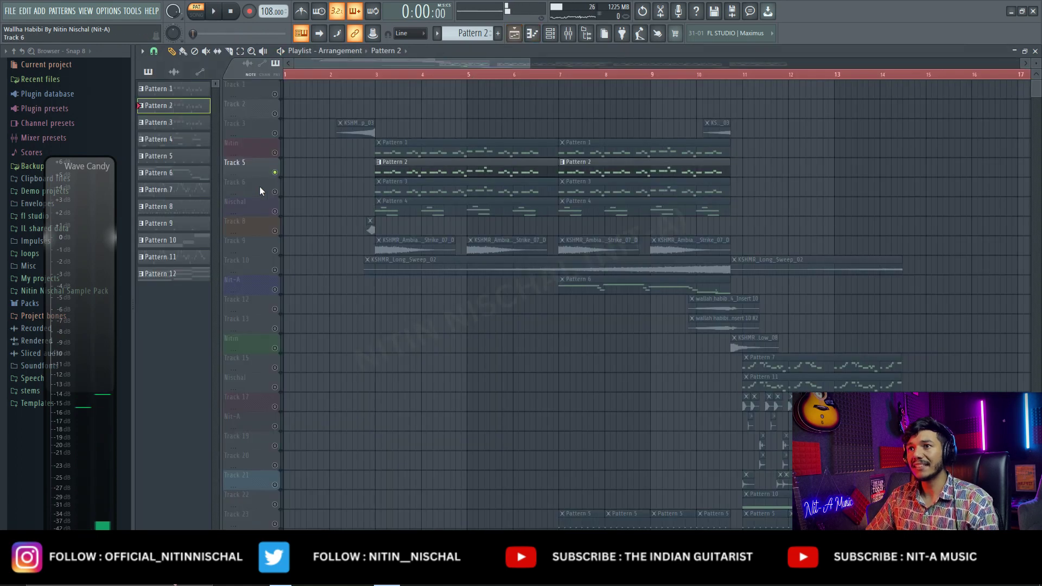
# Step: Solo Track 6, open Pattern 3 in the piano roll and view its DSK AsianZ DreamZ #3 instrument
pyautogui.click(277, 194)
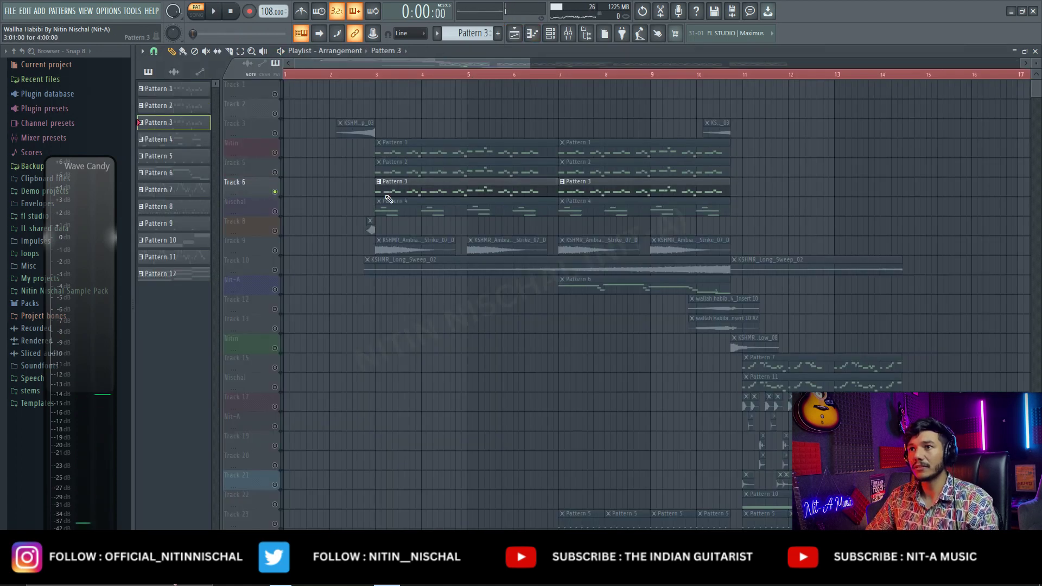
pyautogui.doubleClick(388, 197)
pyautogui.click(568, 34)
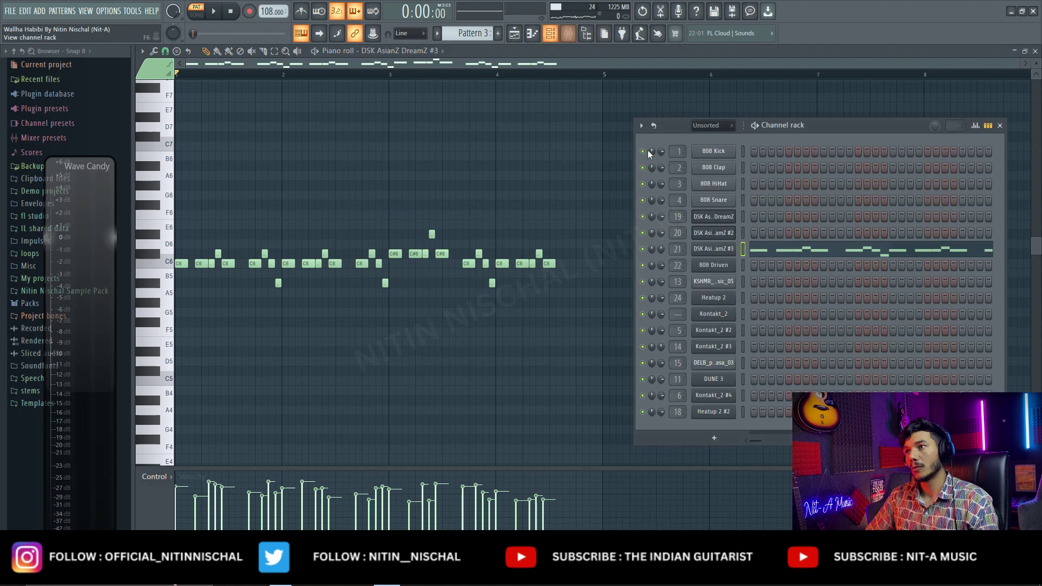
pyautogui.click(713, 249)
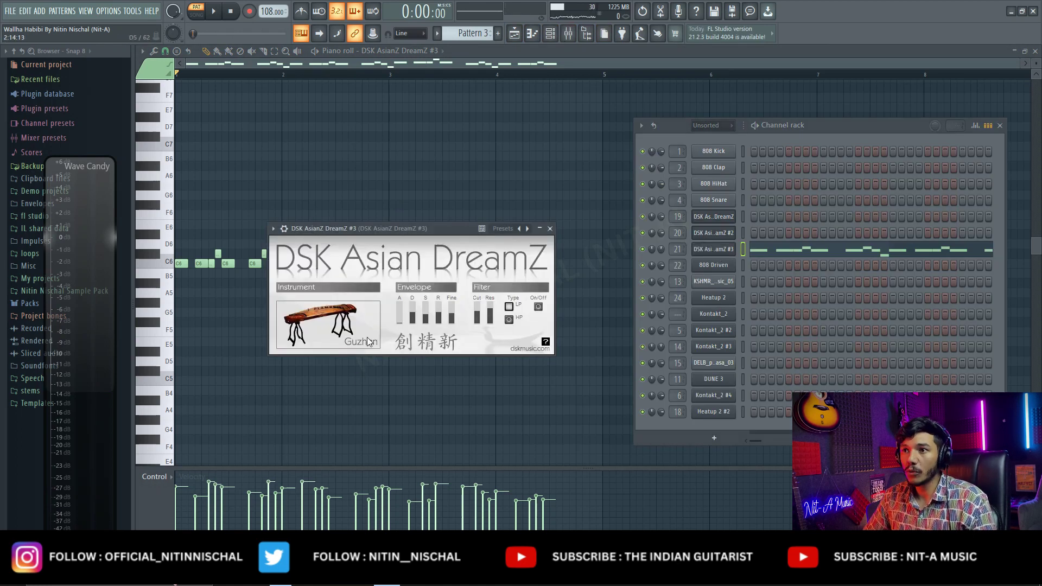
pyautogui.press('F7')
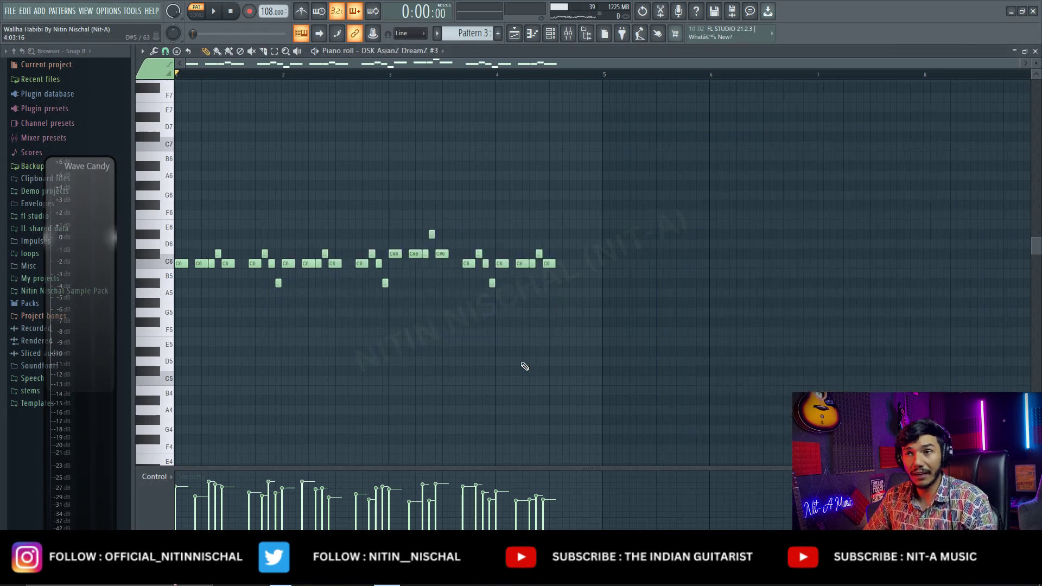
# Step: Play Pattern 3 to hear its melody and return to the playlist
pyautogui.press('space')
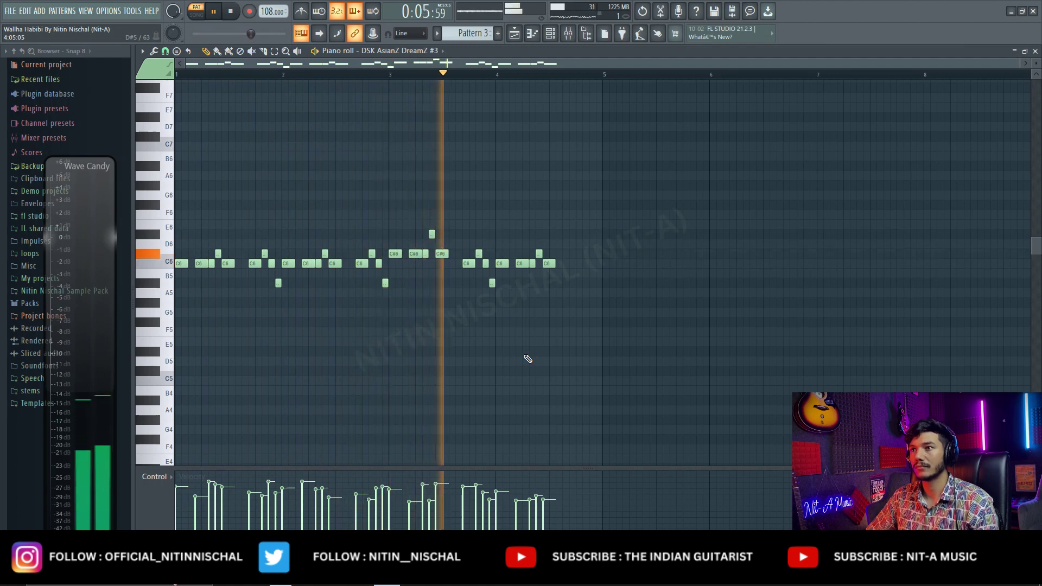
pyautogui.click(516, 34)
pyautogui.press('space')
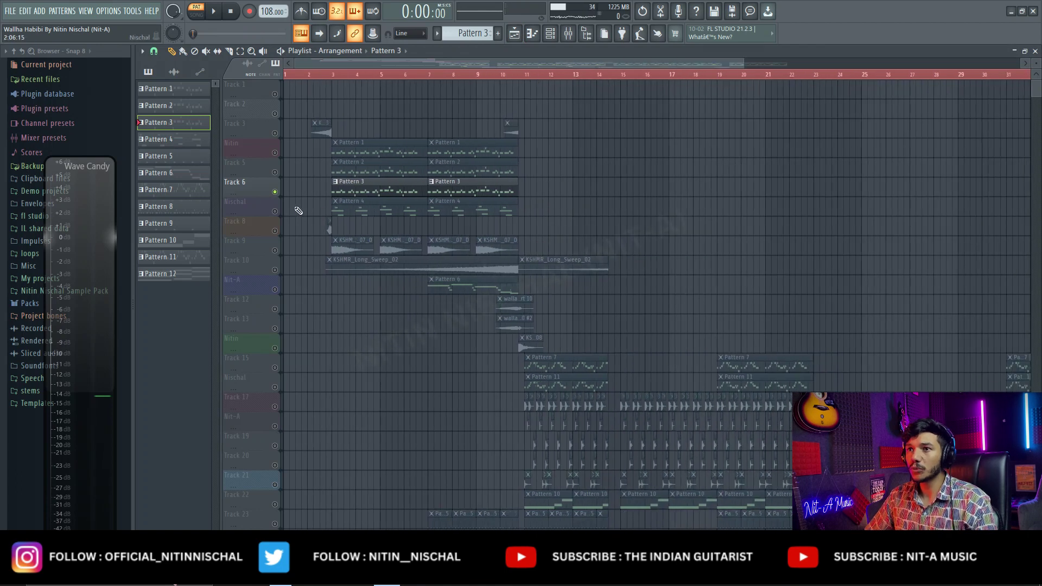
# Step: Solo the track holding Pattern 4, open its notes in the piano roll and view its 808 Driven channel
pyautogui.rightClick(276, 212)
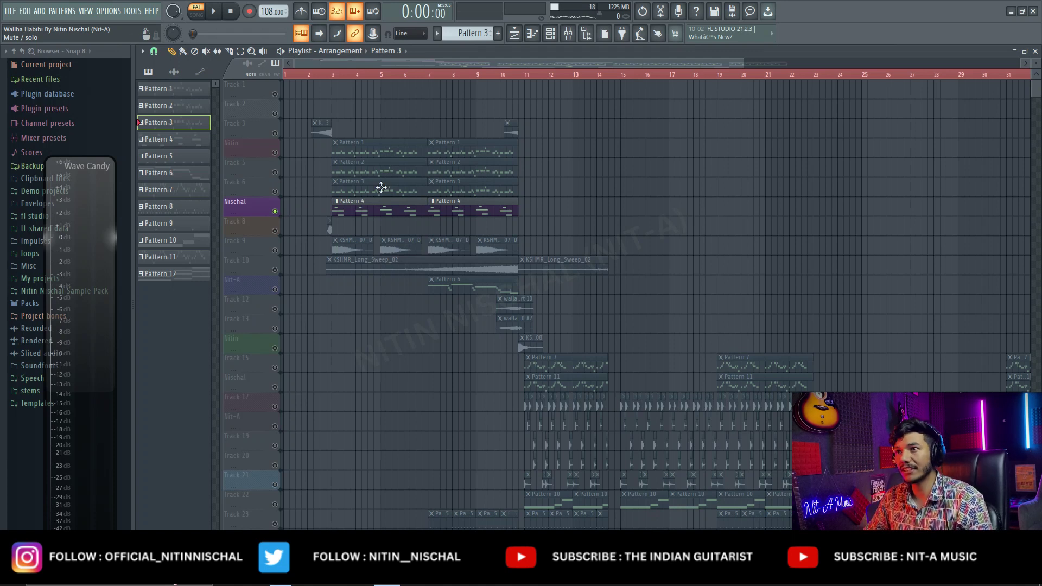
pyautogui.doubleClick(400, 204)
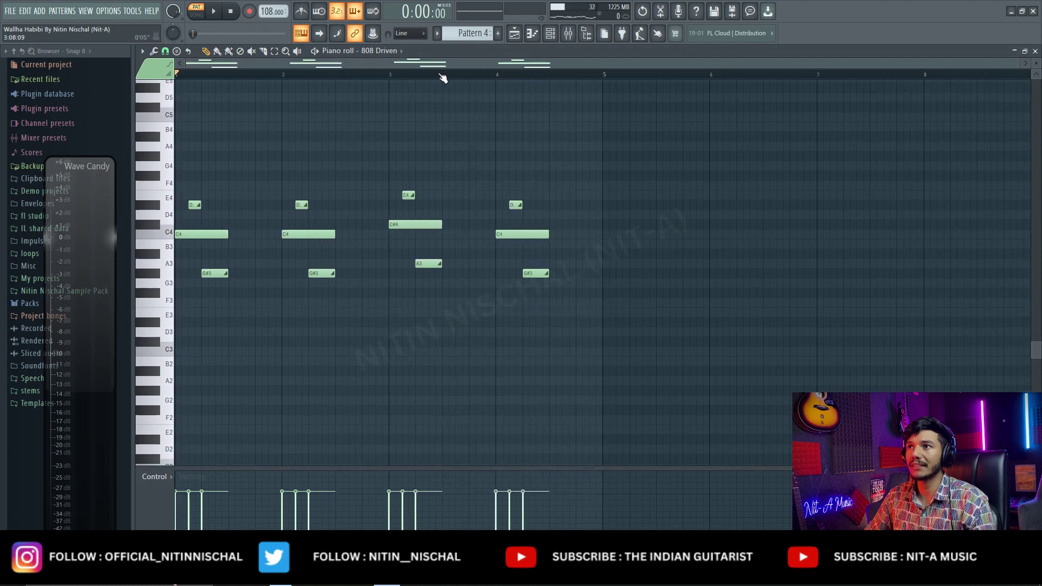
pyautogui.click(553, 35)
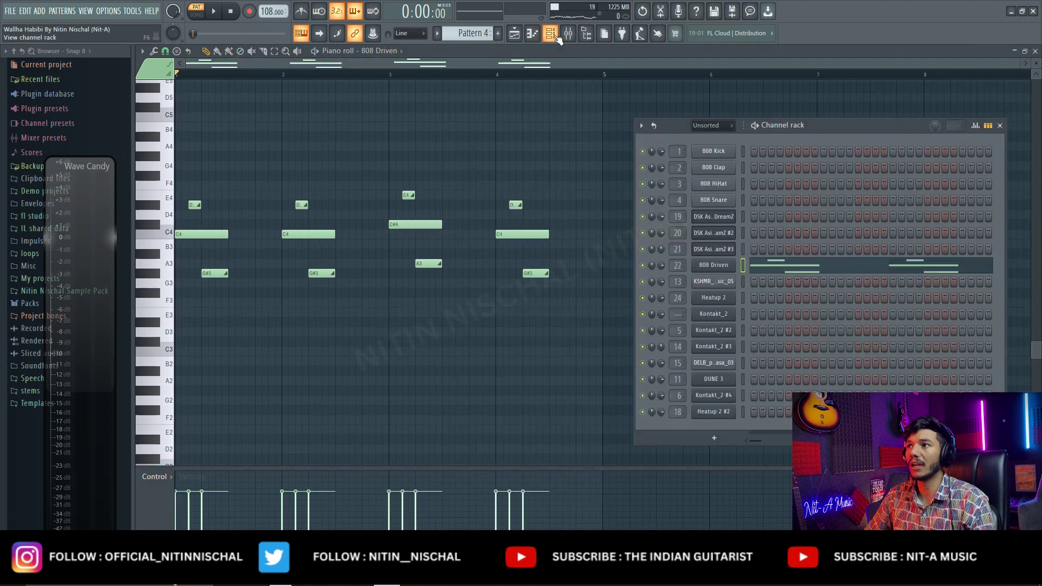
pyautogui.click(714, 266)
pyautogui.press('Escape')
pyautogui.press('Escape')
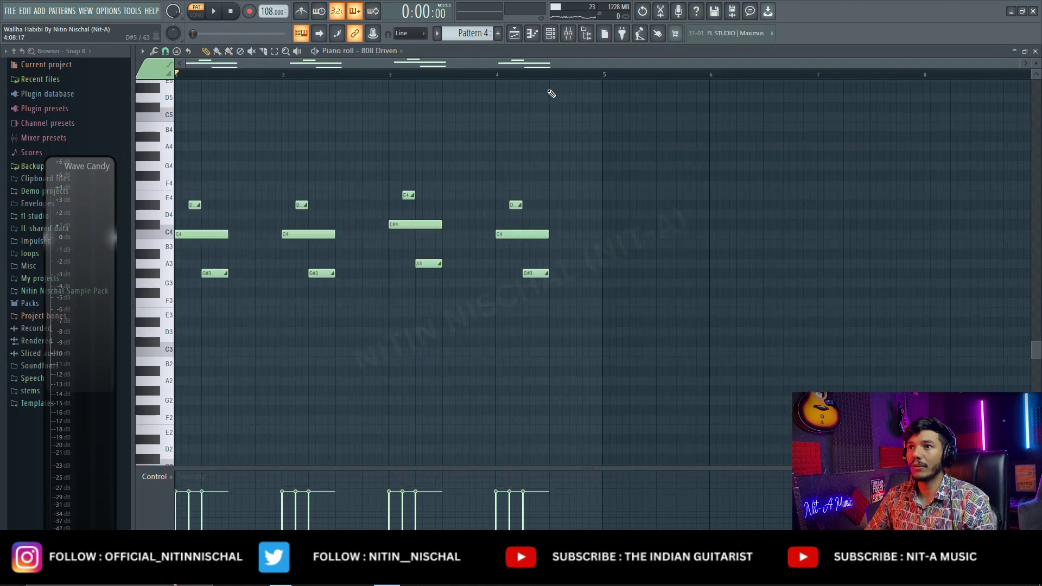
# Step: Play Pattern 4 to hear the 808 Driven bass line and return to the playlist
pyautogui.press('space')
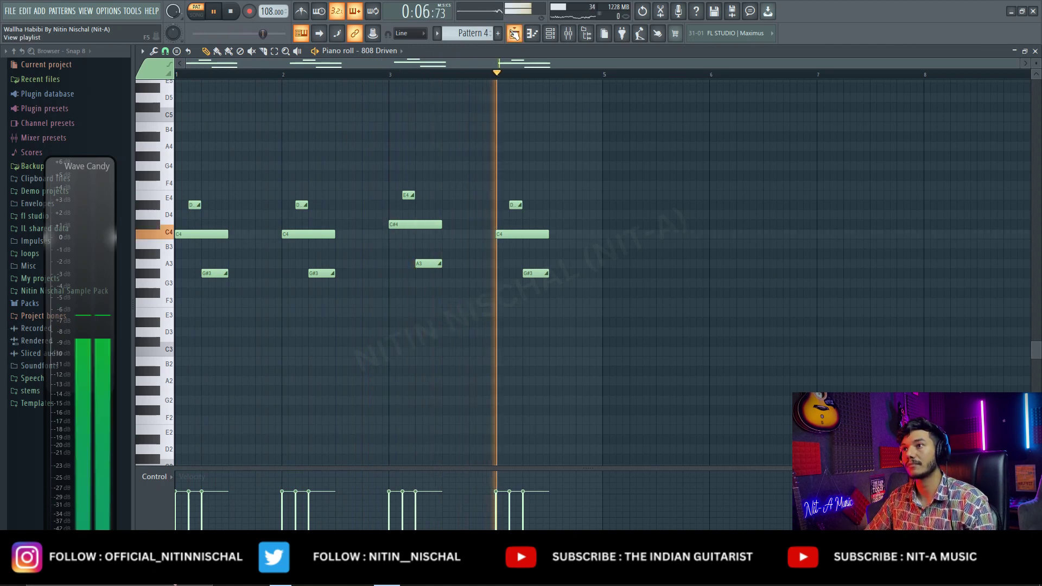
pyautogui.click(514, 33)
pyautogui.press('space')
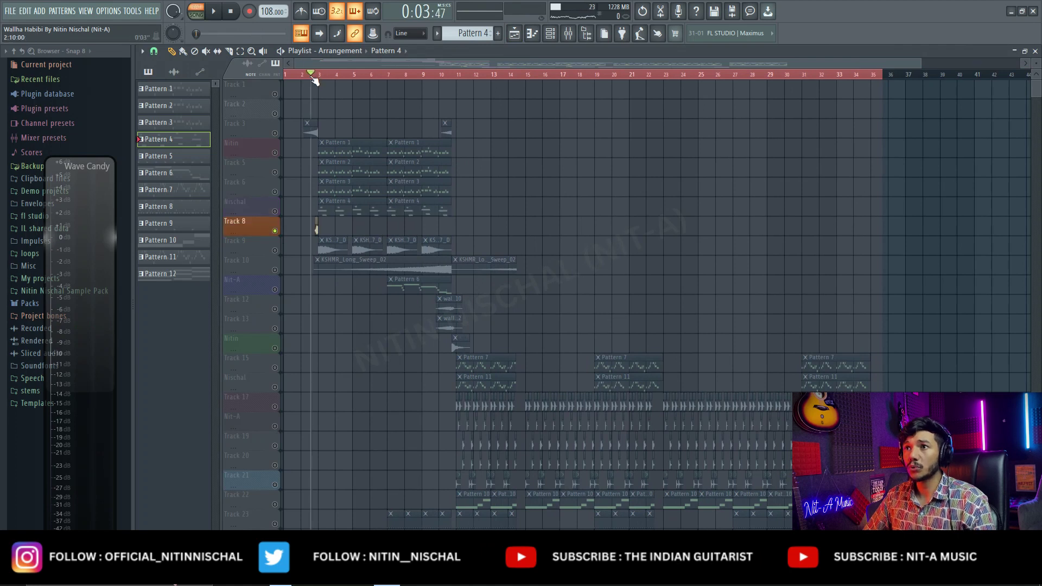
# Step: Audition the soloed Track 8 KSHMR psy bend sample from just before bar 3
pyautogui.scroll(5, 315, 81)
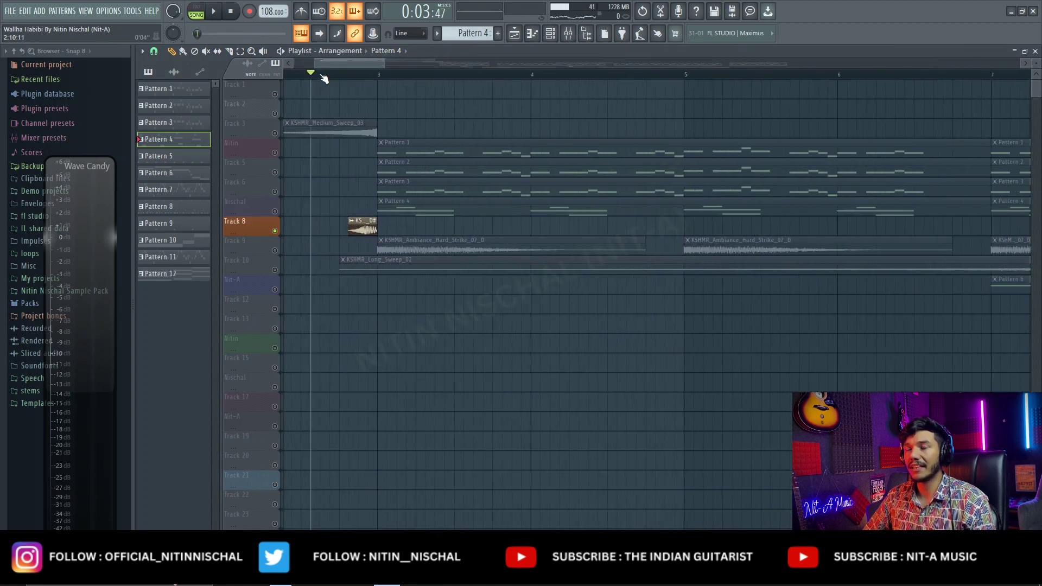
pyautogui.scroll(-1, 326, 78)
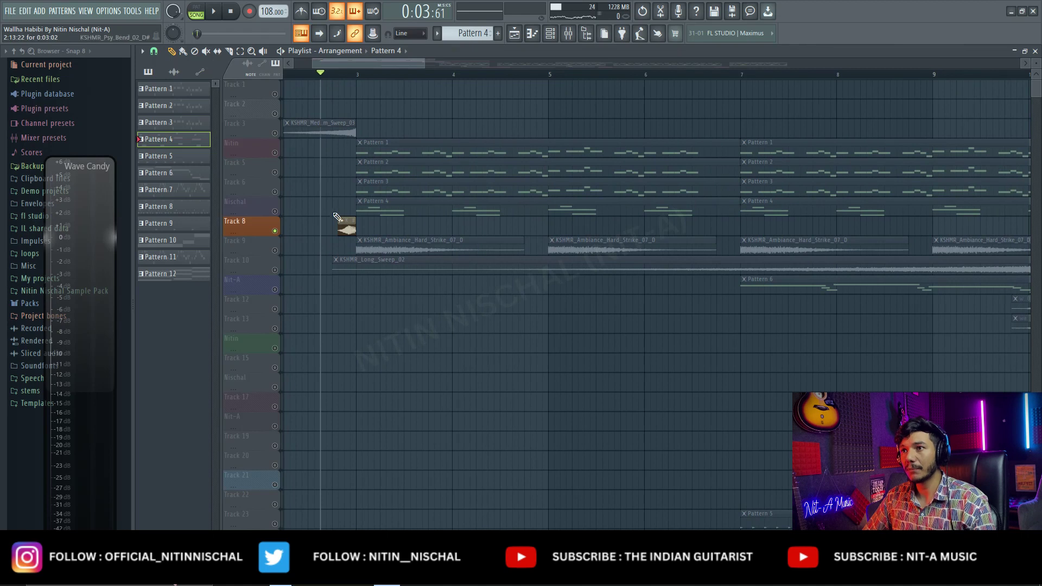
pyautogui.press('space')
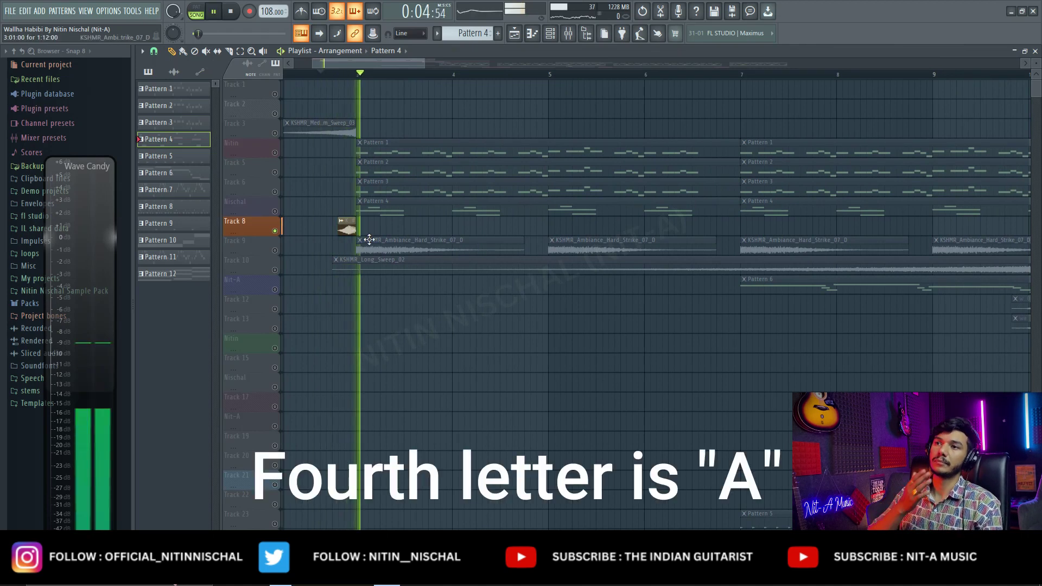
pyautogui.press('space')
# Step: Solo Track 9 and play the KSHMR Ambiance Hard Strike samples from just before bar 3
pyautogui.rightClick(276, 251)
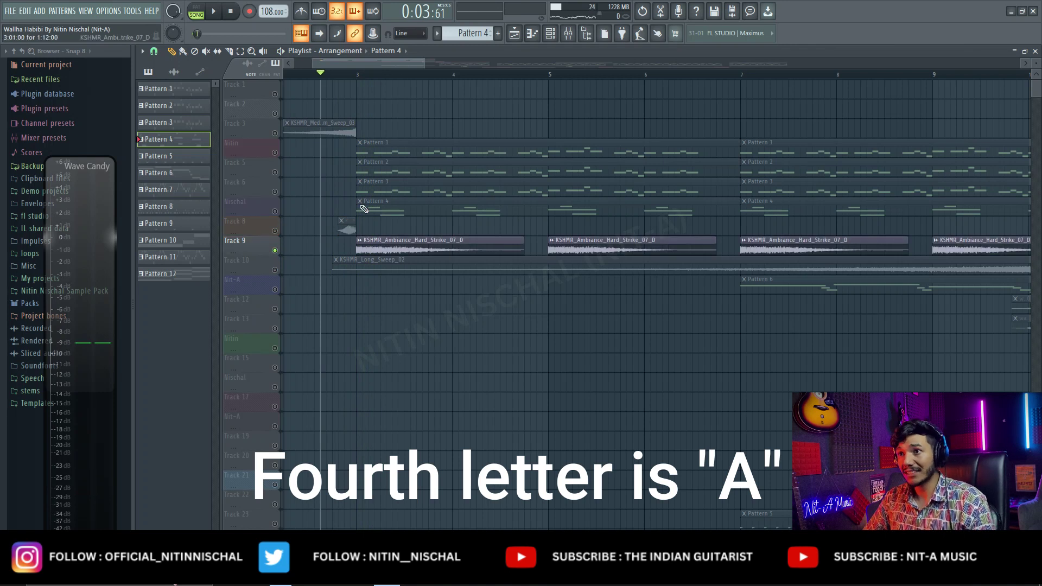
pyautogui.click(345, 75)
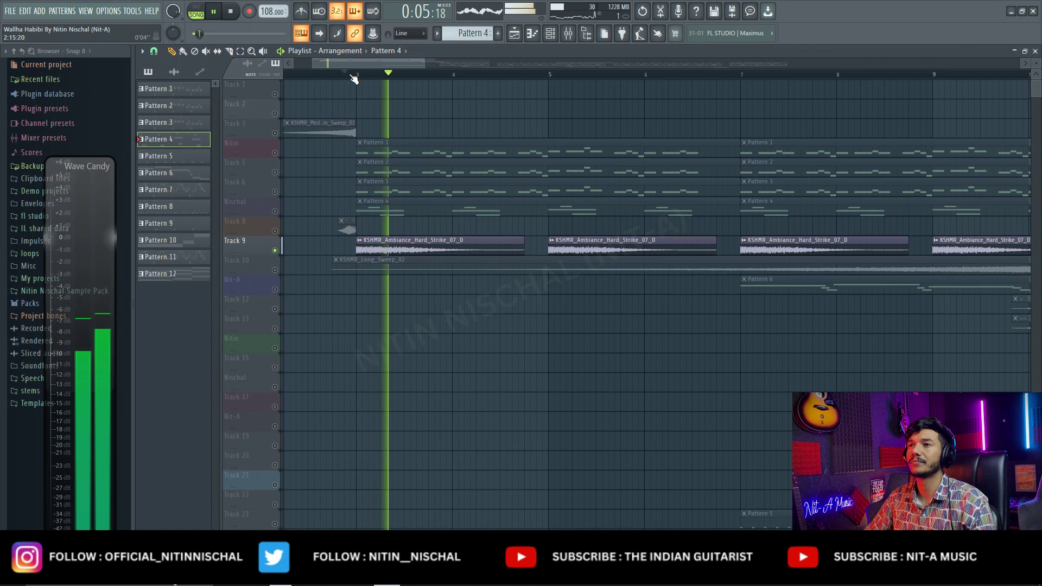
pyautogui.scroll(-2, 353, 79)
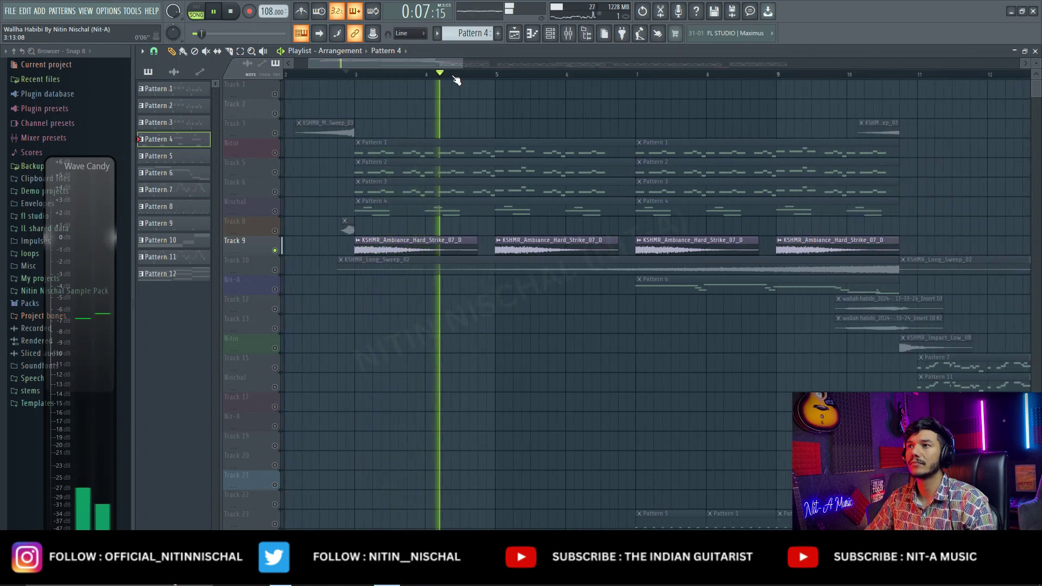
pyautogui.click(496, 76)
pyautogui.scroll(-3, 325, 244)
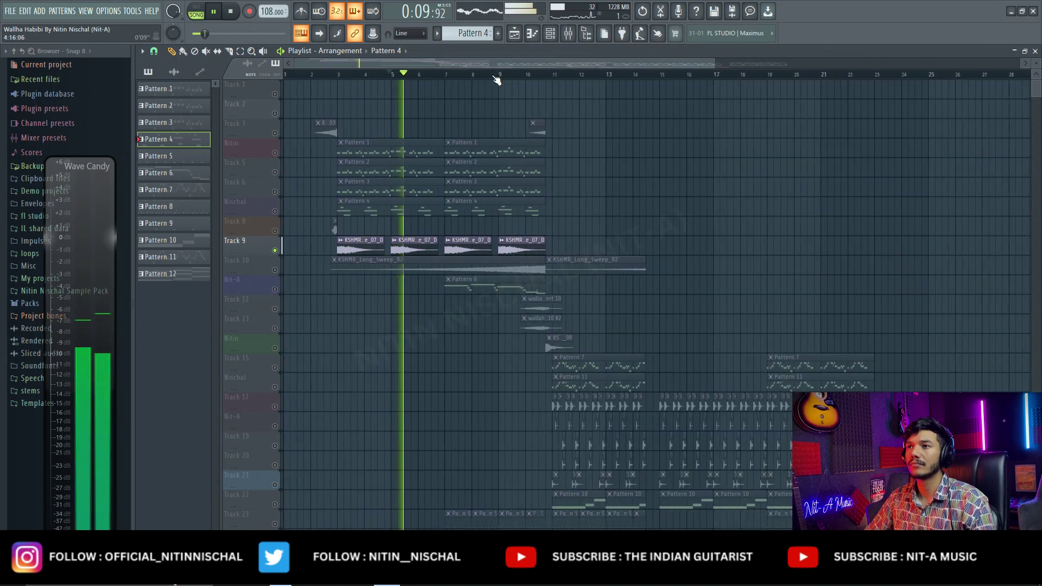
pyautogui.press('space')
# Step: Solo Track 10 and play its KSHMR Long Sweep 02 sample
pyautogui.click(281, 271)
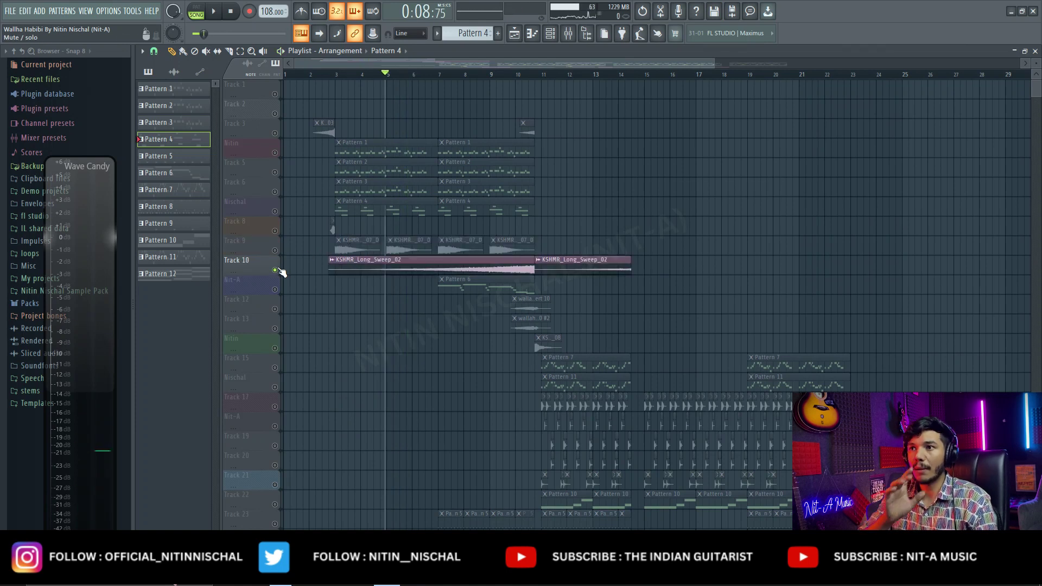
pyautogui.press('space')
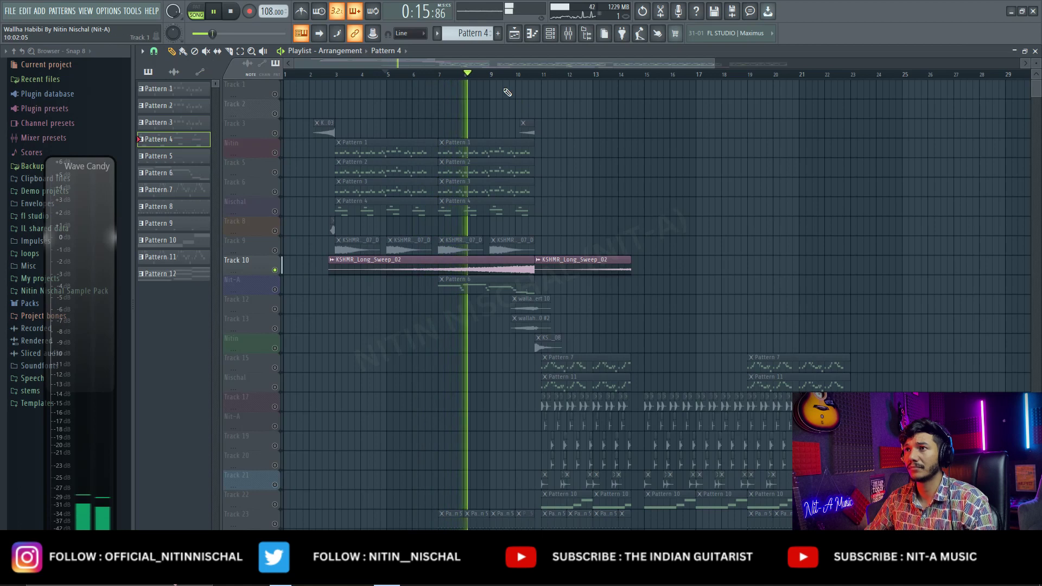
pyautogui.scroll(-2, 507, 77)
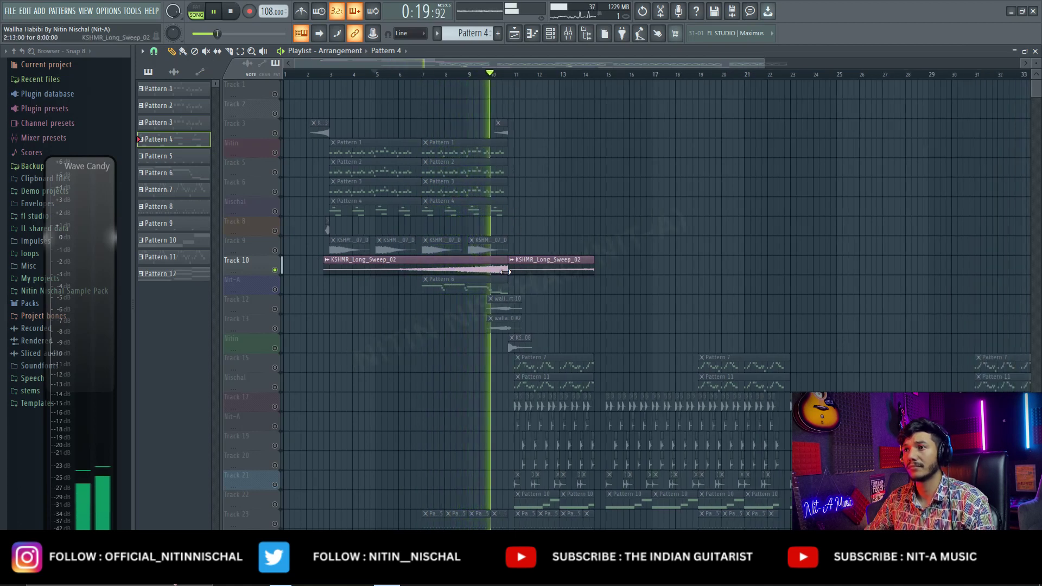
pyautogui.press('space')
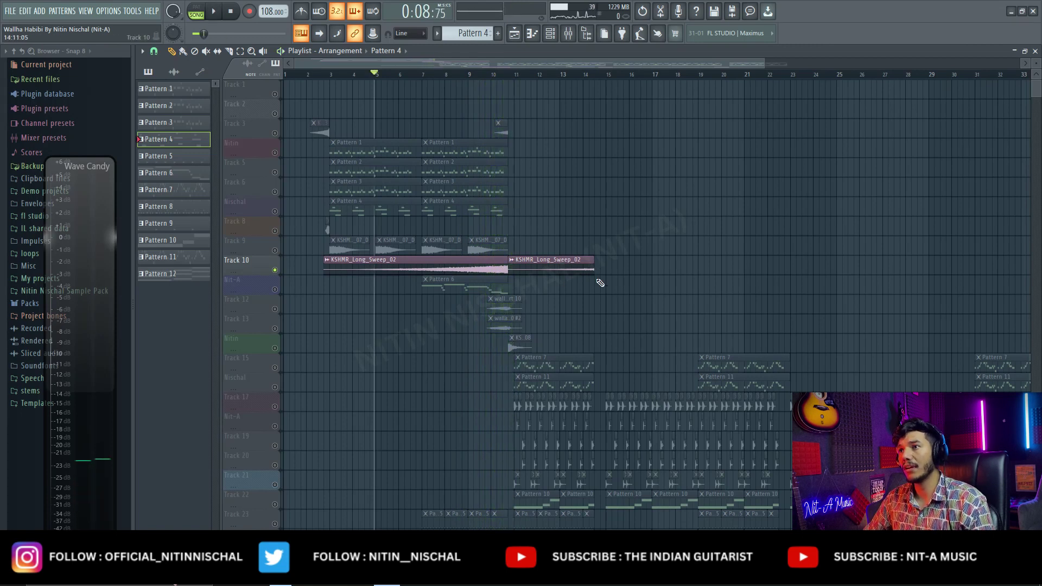
# Step: Solo the track holding Pattern 6 and open its notes in the piano roll, set to pattern playback
pyautogui.click(482, 280)
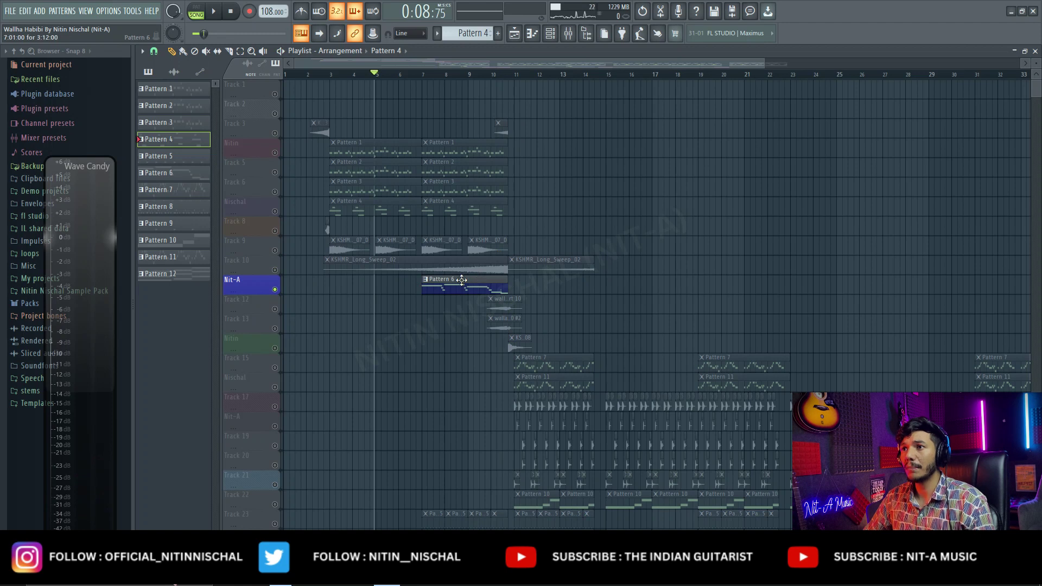
pyautogui.doubleClick(462, 280)
pyautogui.scroll(3, 462, 163)
pyautogui.click(500, 76)
pyautogui.hscroll(-2, 500, 76)
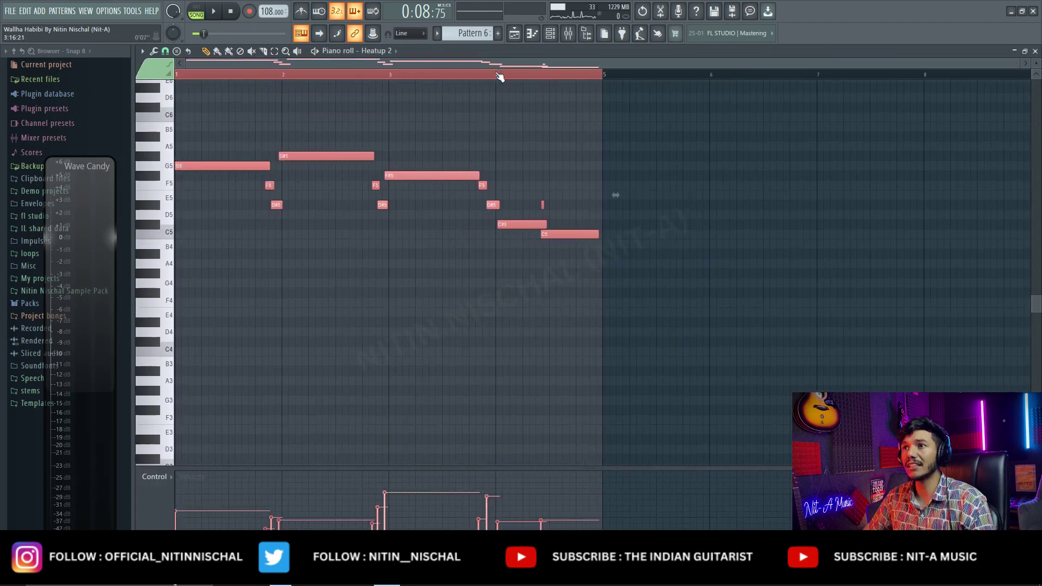
pyautogui.click(209, 16)
pyautogui.scroll(4, 494, 99)
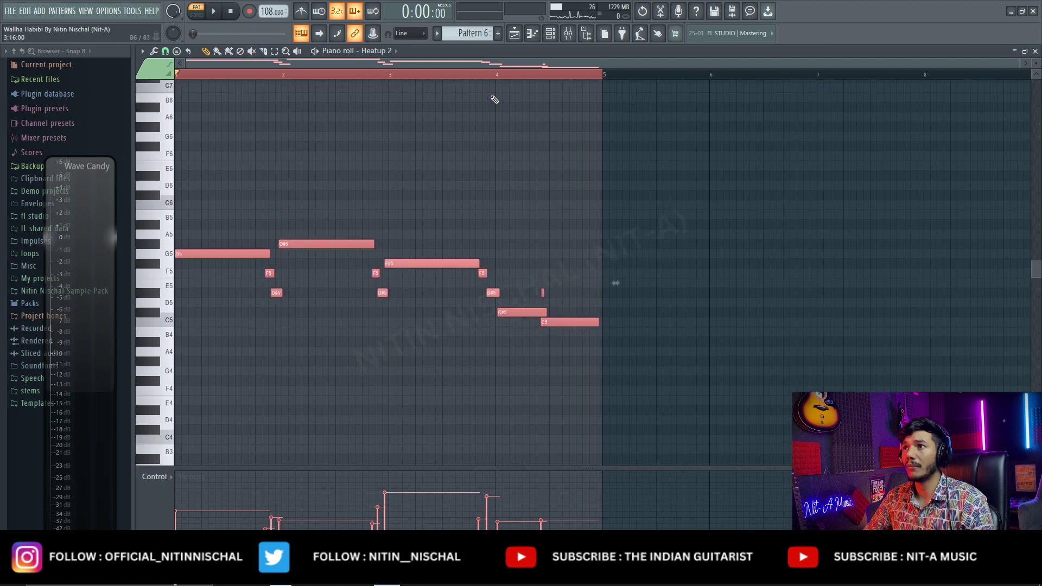
# Step: View the Heatup 2 instrument of Pattern 6 with its Lost Voices choir preset, then close it
pyautogui.click(550, 34)
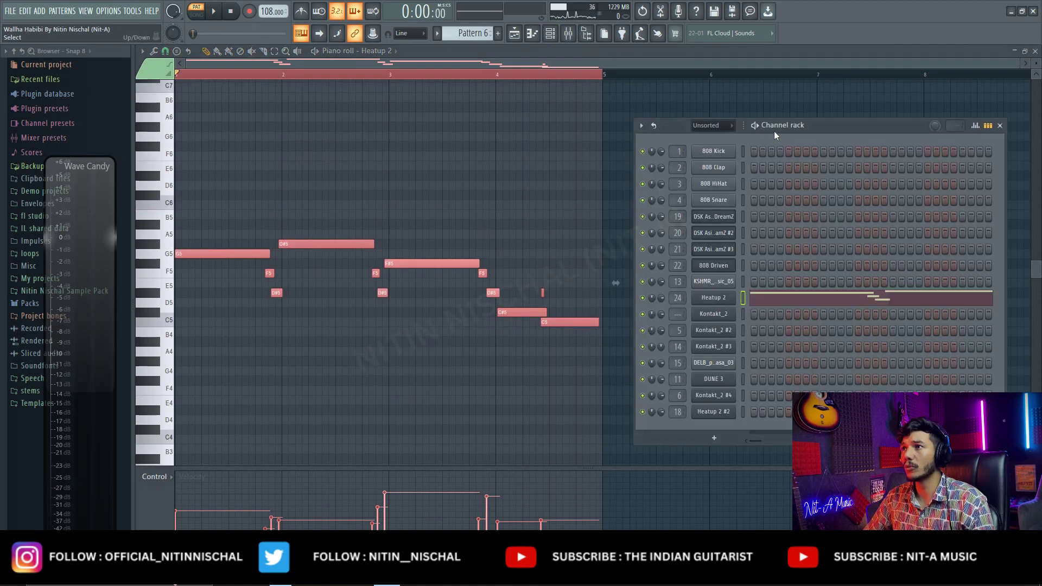
pyautogui.moveTo(774, 132); pyautogui.dragTo(843, 123)
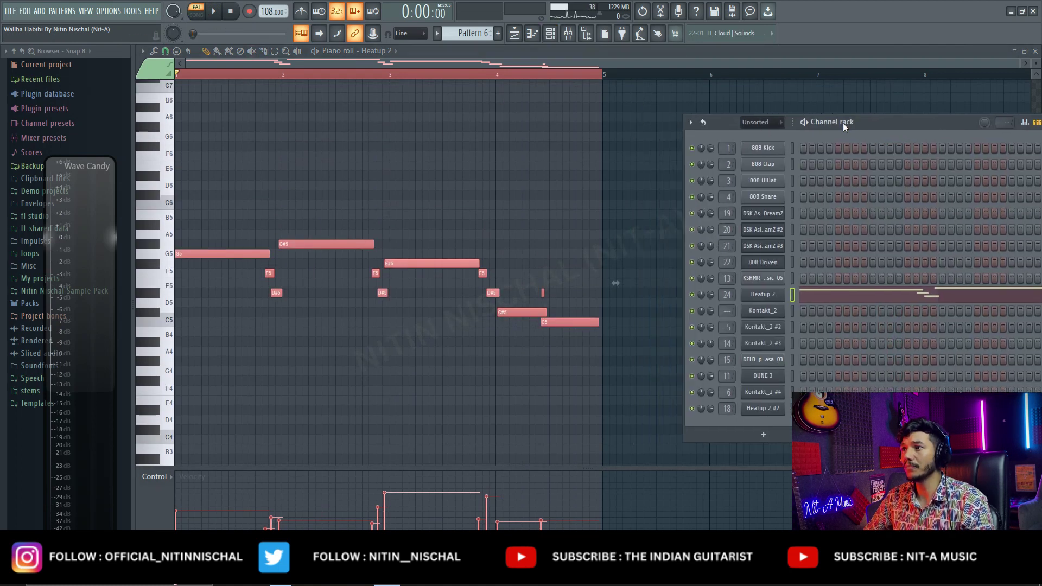
pyautogui.click(771, 297)
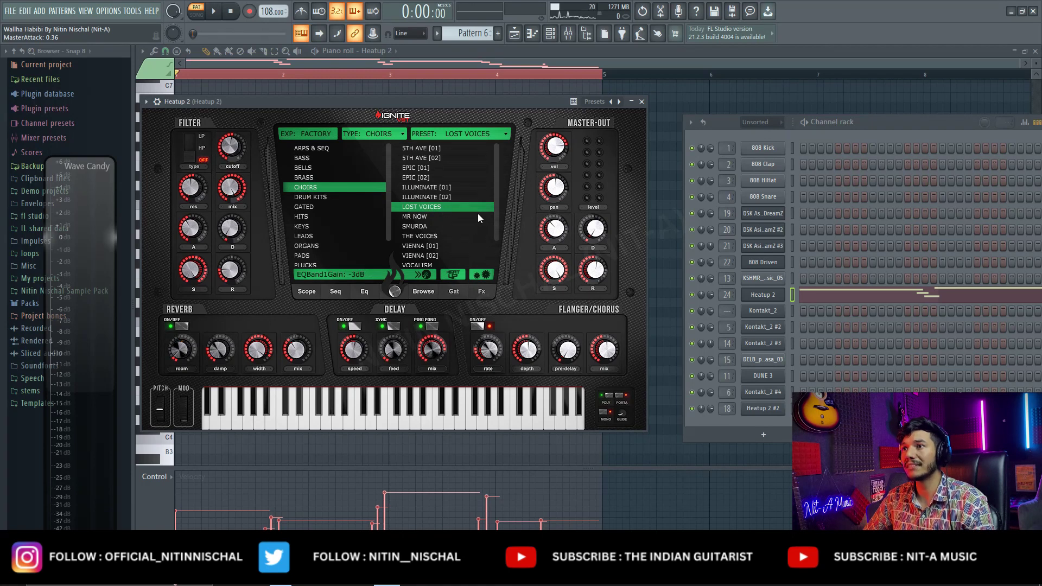
pyautogui.press('F7')
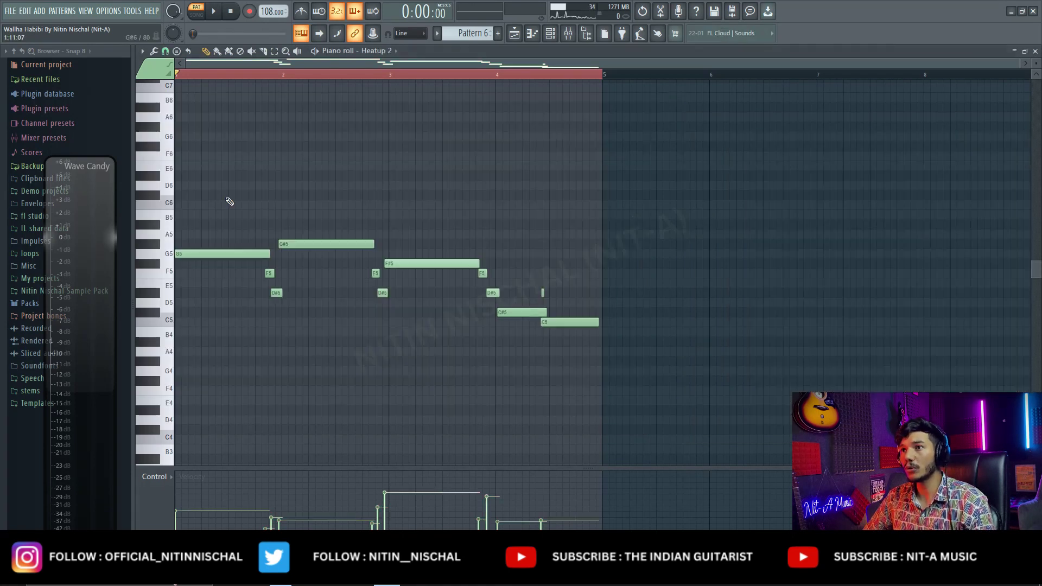
# Step: Play Pattern 6 to hear the choir melody and return to the playlist
pyautogui.press('space')
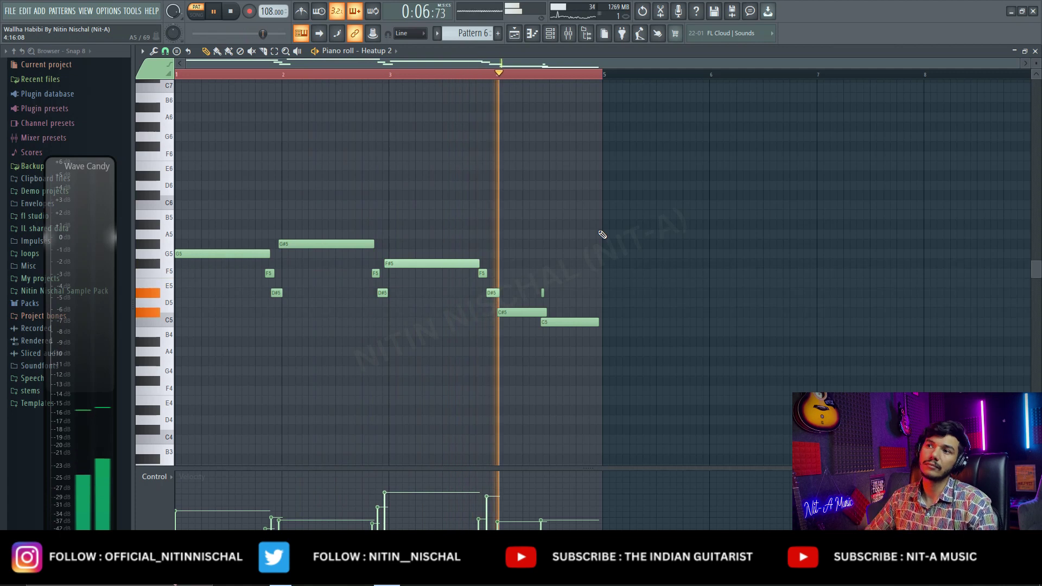
pyautogui.press('F5')
pyautogui.press('space')
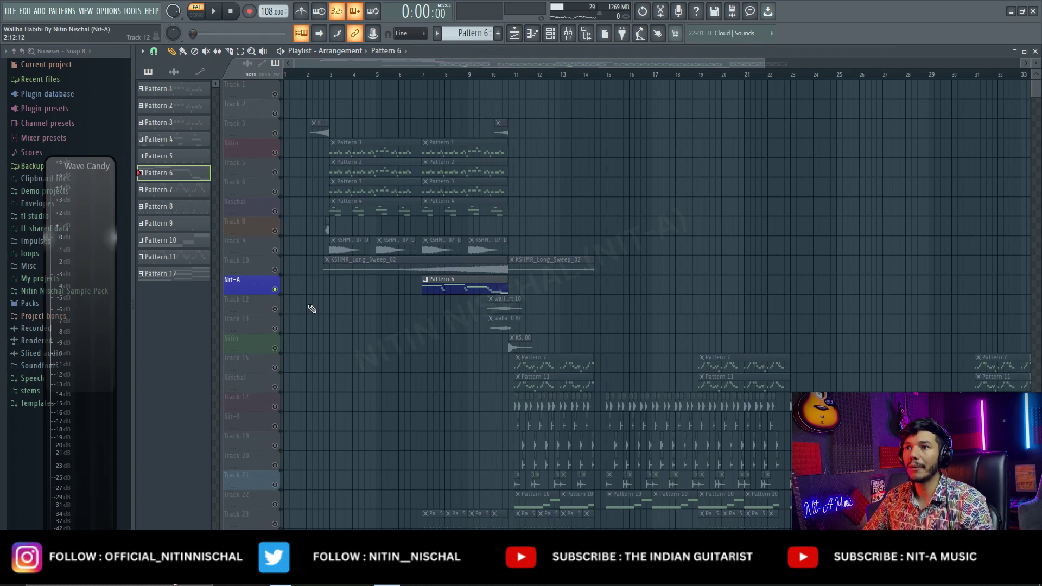
# Step: Solo Tracks 12 and 13 together and place the playhead at the start of their clips, just before bar 10
pyautogui.click(282, 308)
pyautogui.click(488, 73)
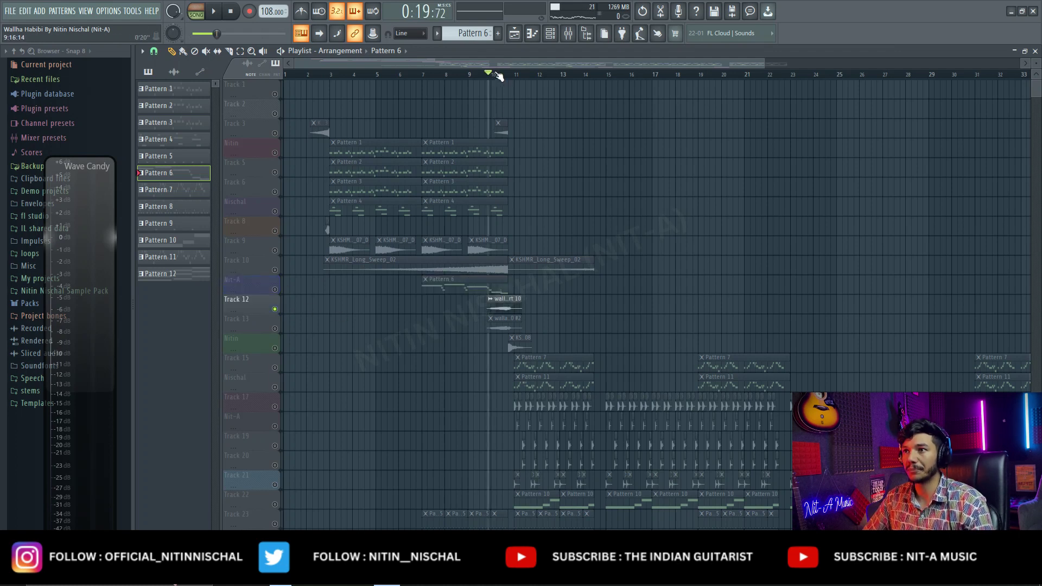
pyautogui.scroll(4, 499, 76)
pyautogui.click(275, 329)
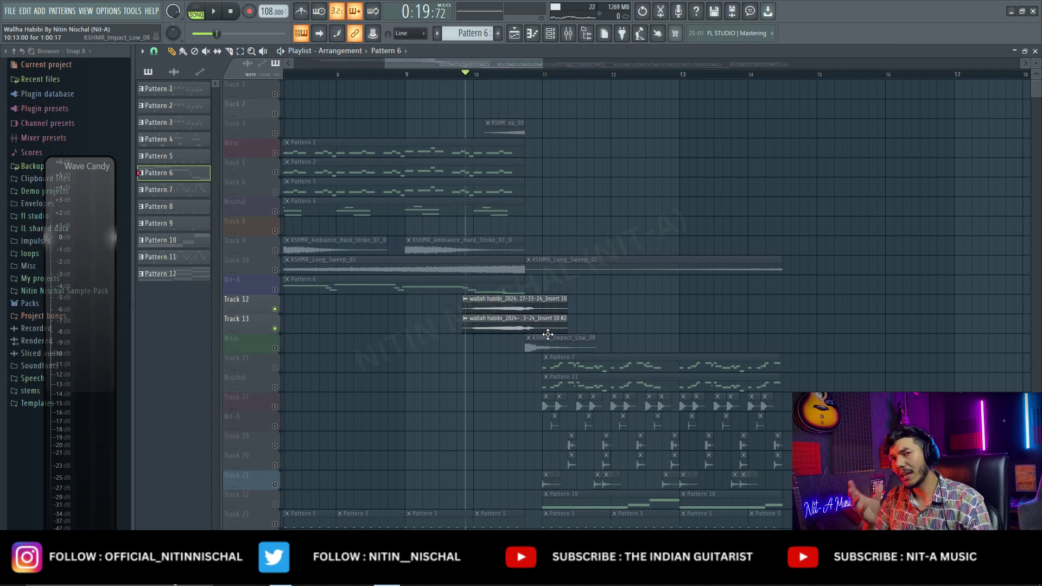
# Step: Audition the two soloed wallah habibi recordings, restarting playback once from the start of the clips
pyautogui.press('space')
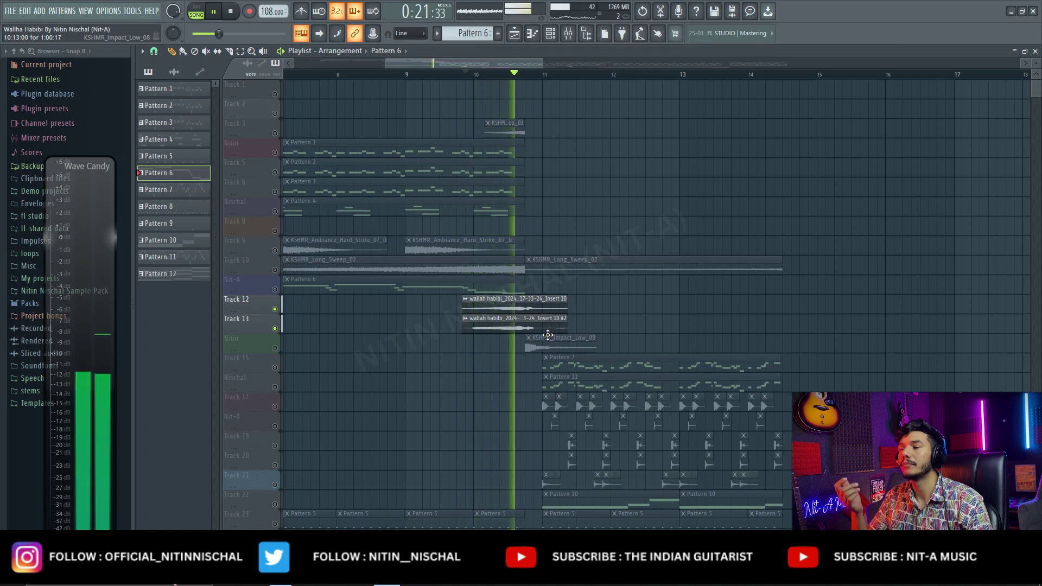
pyautogui.press('space')
pyautogui.press('space')
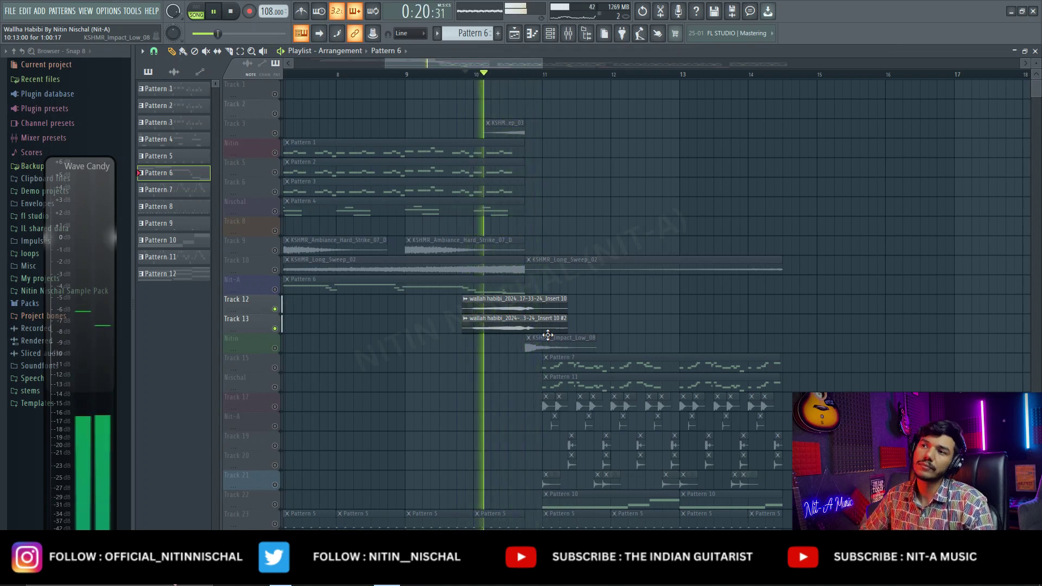
pyautogui.scroll(-3, 607, 80)
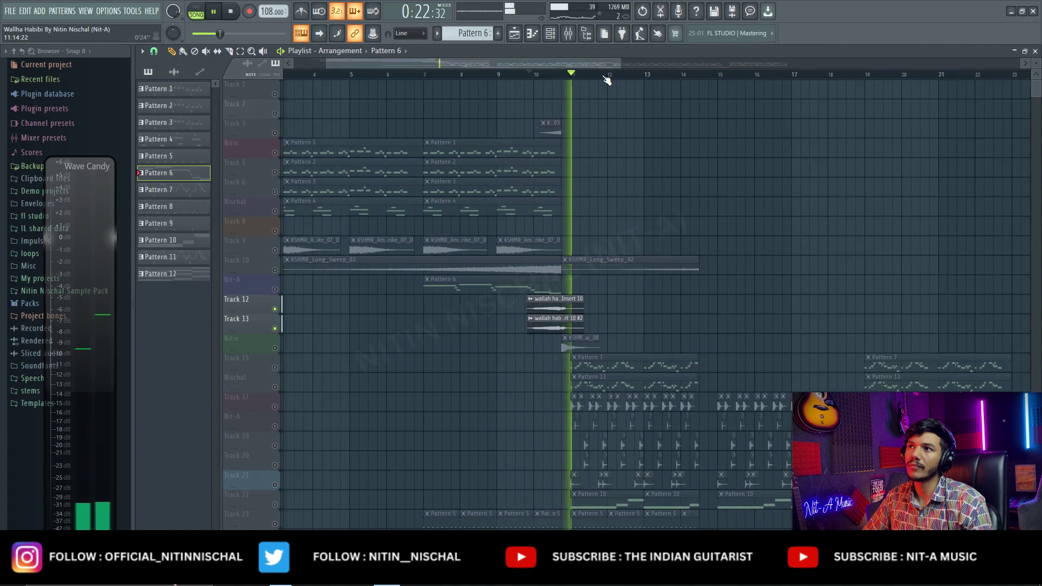
pyautogui.press('space')
# Step: Turn solo off for all tracks and play the full arrangement from bar 7 into the drop
pyautogui.scroll(-3, 606, 80)
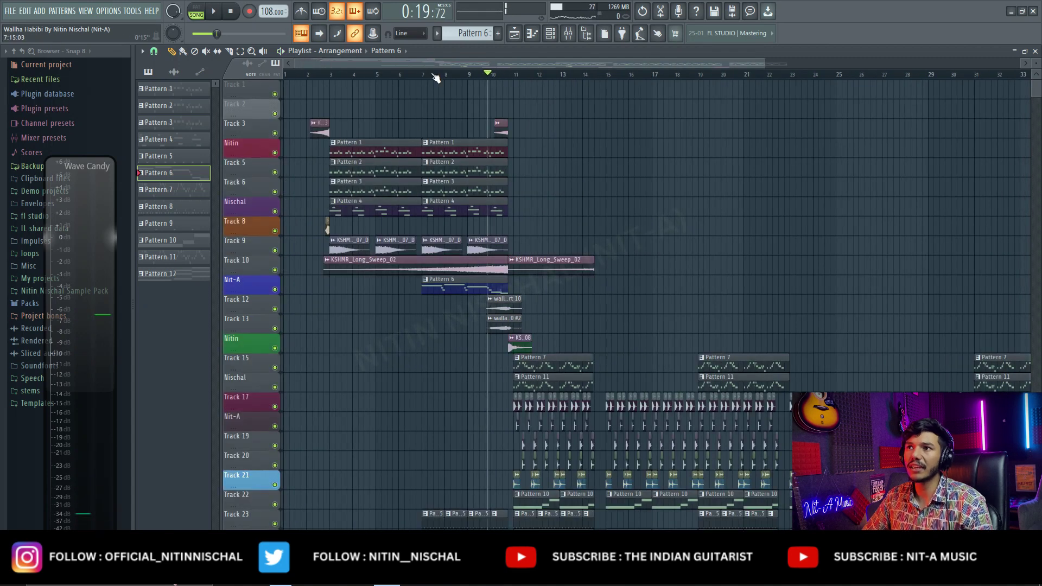
pyautogui.click(422, 76)
pyautogui.press('space')
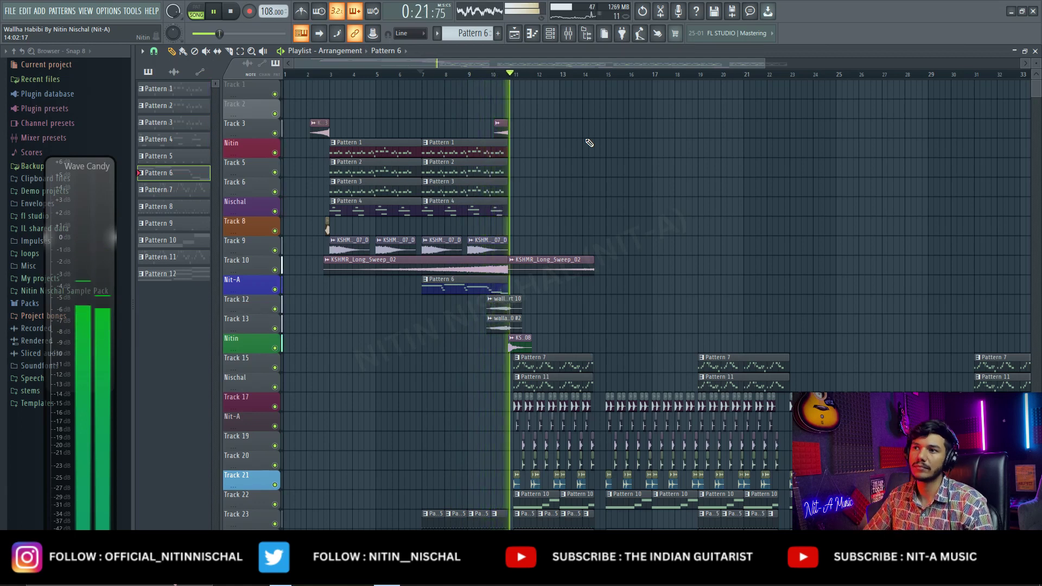
pyautogui.press('space')
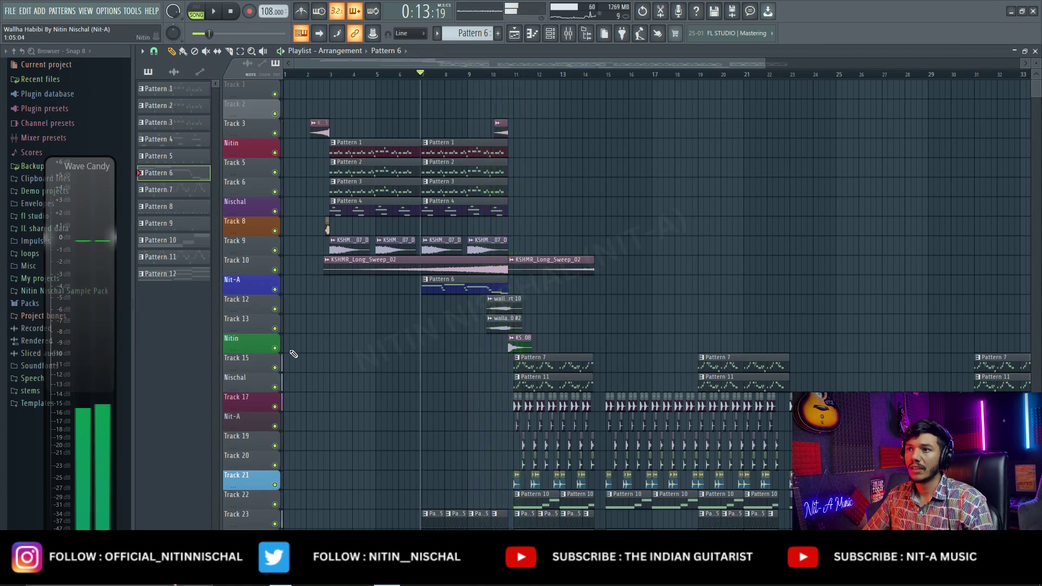
# Step: Solo the track holding KSHMR Impact Low 08 and play the sample from just before its start
pyautogui.rightClick(275, 349)
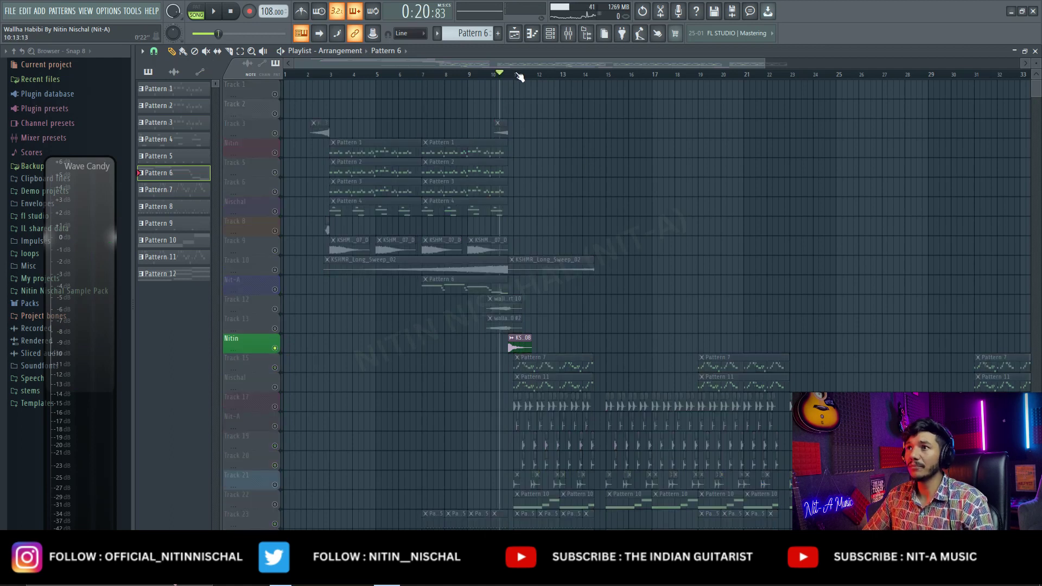
pyautogui.scroll(5, 519, 77)
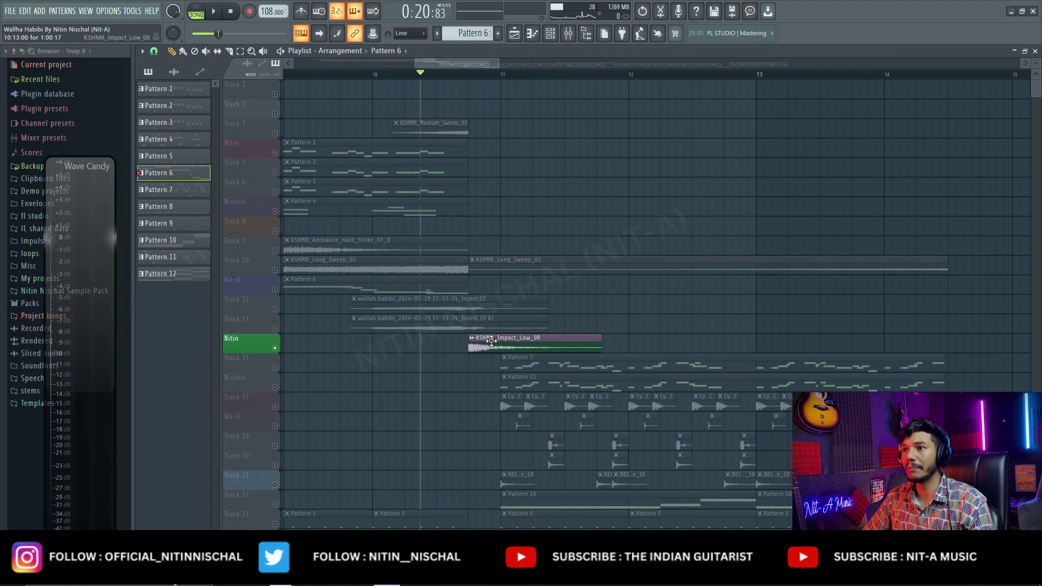
pyautogui.press('space')
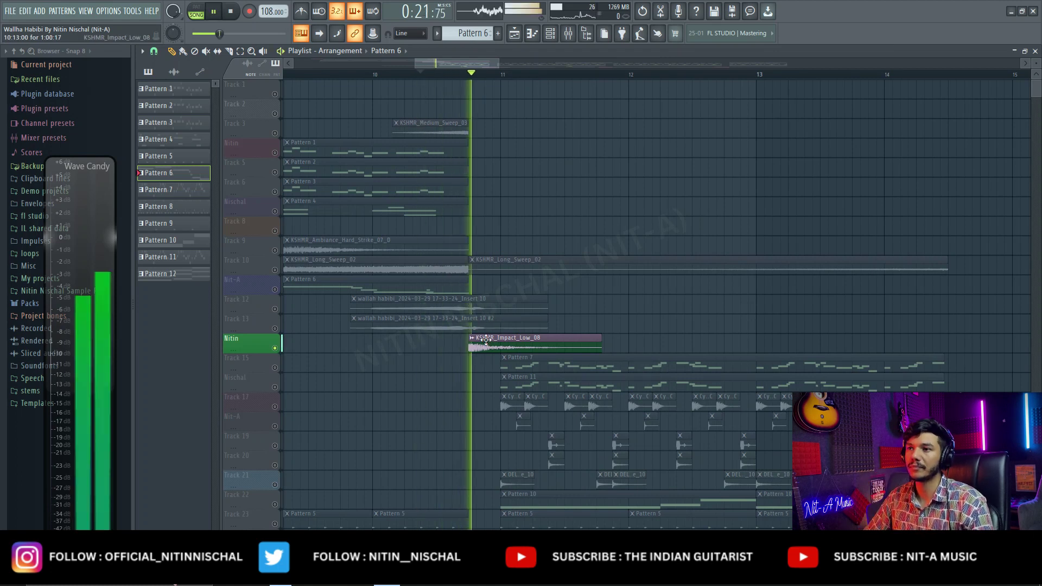
pyautogui.press('space')
pyautogui.scroll(-3, 511, 74)
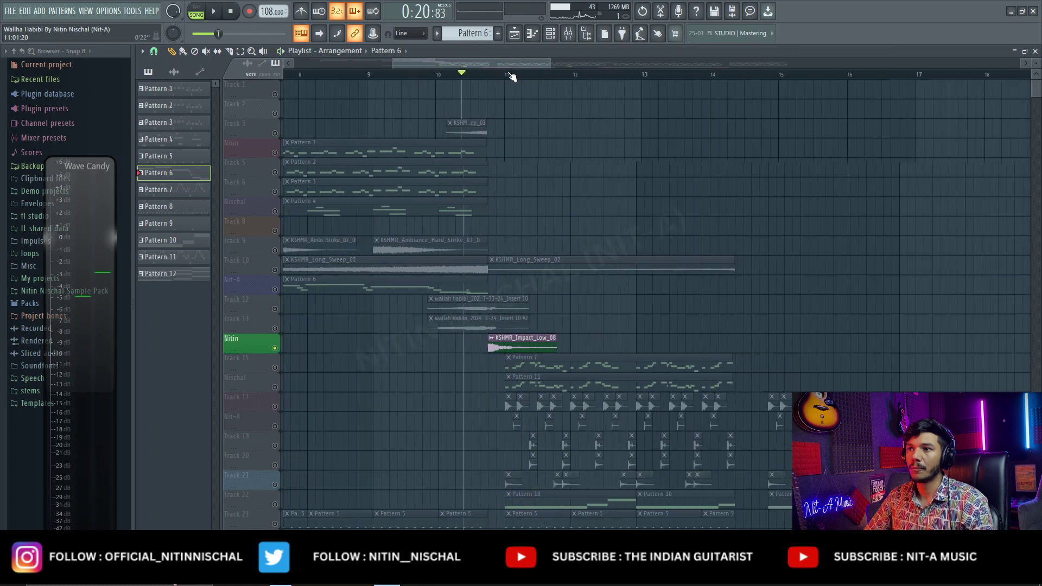
# Step: Solo Track 15, open Pattern 7 in the piano roll in pattern playback mode and select its first four bars
pyautogui.click(278, 369)
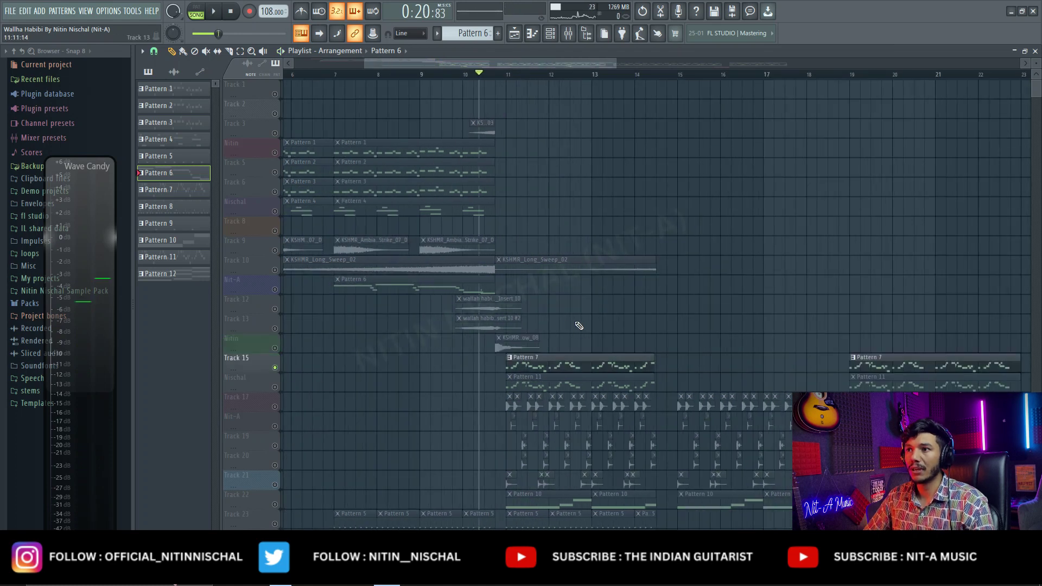
pyautogui.doubleClick(566, 363)
pyautogui.click(204, 11)
pyautogui.scroll(-3, 422, 82)
pyautogui.hscroll(-2, 445, 82)
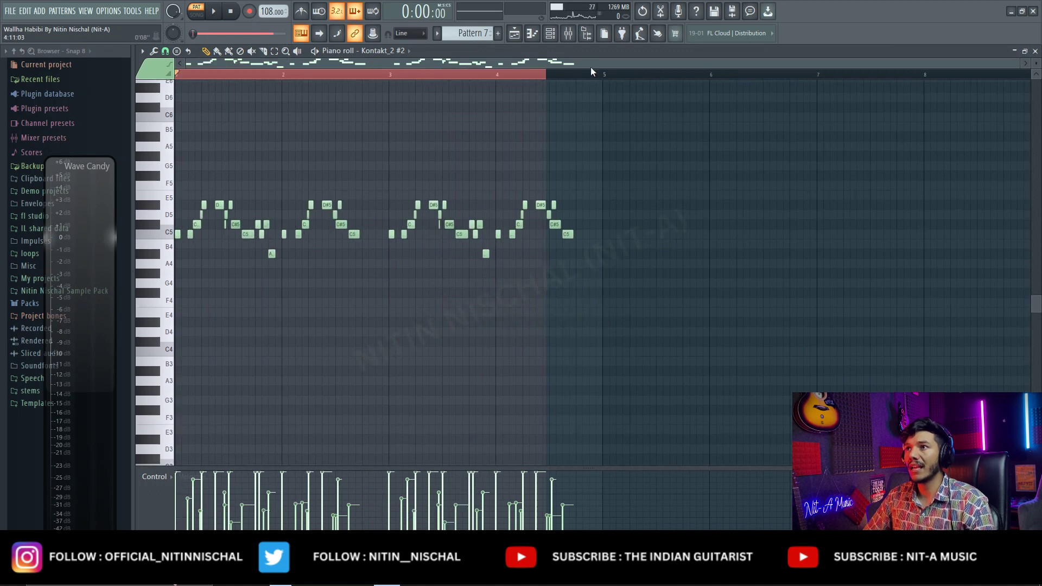
pyautogui.moveTo(592, 72); pyautogui.dragTo(607, 78)
# Step: View the Kontakt_2 #2 channel's Accordion Reed instrument, then close it and play Pattern 7
pyautogui.click(547, 39)
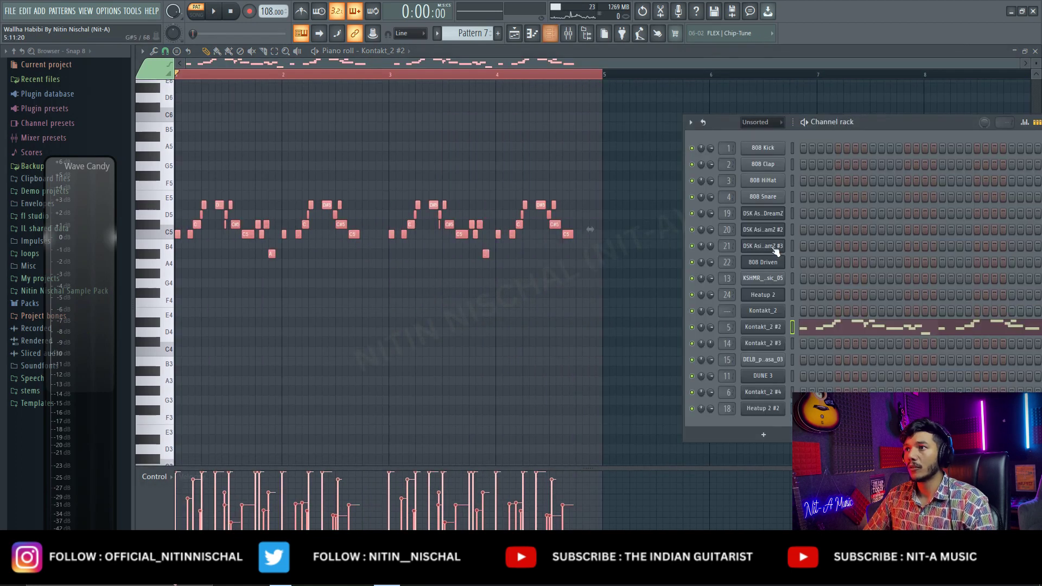
pyautogui.click(775, 326)
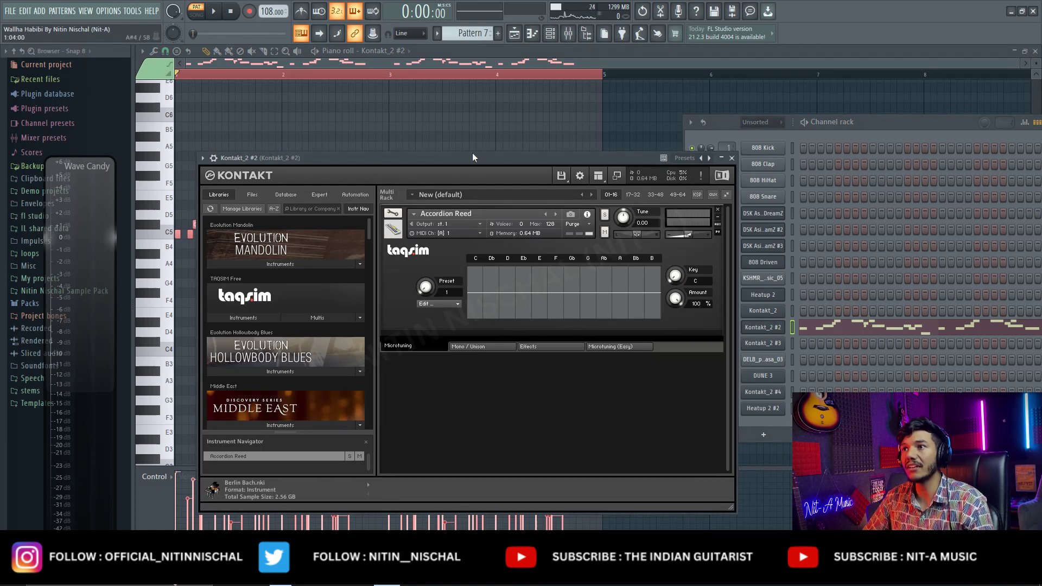
pyautogui.click(481, 126)
pyautogui.press('space')
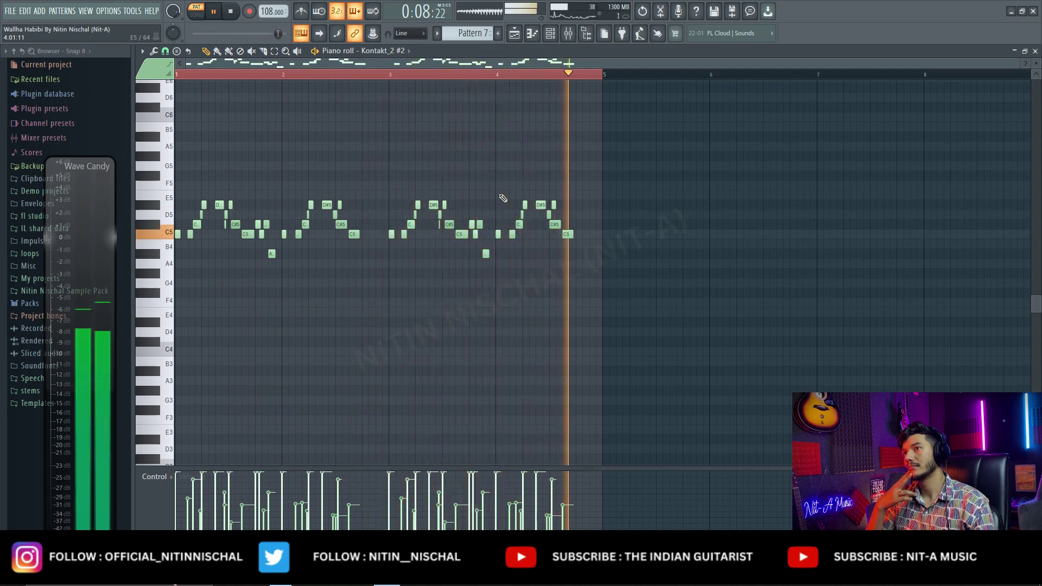
pyautogui.press('space')
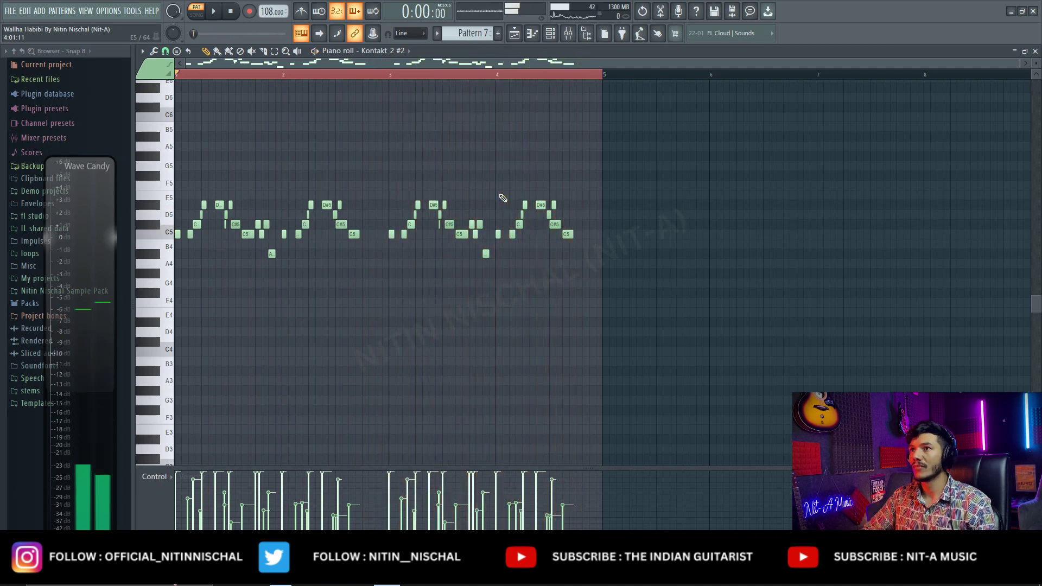
# Step: Solo the playlist track directly below Track 15 and open its Pattern 11 clip in the piano roll
pyautogui.click(526, 33)
pyautogui.scroll(-5, 552, 75)
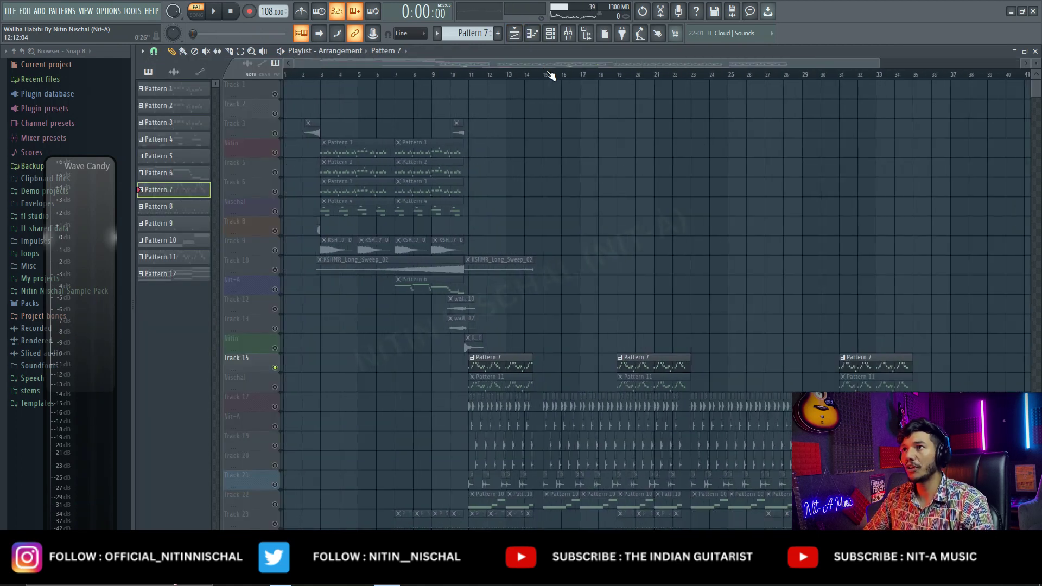
pyautogui.keyDown('ctrl'); pyautogui.click(275, 387); pyautogui.keyUp('ctrl')
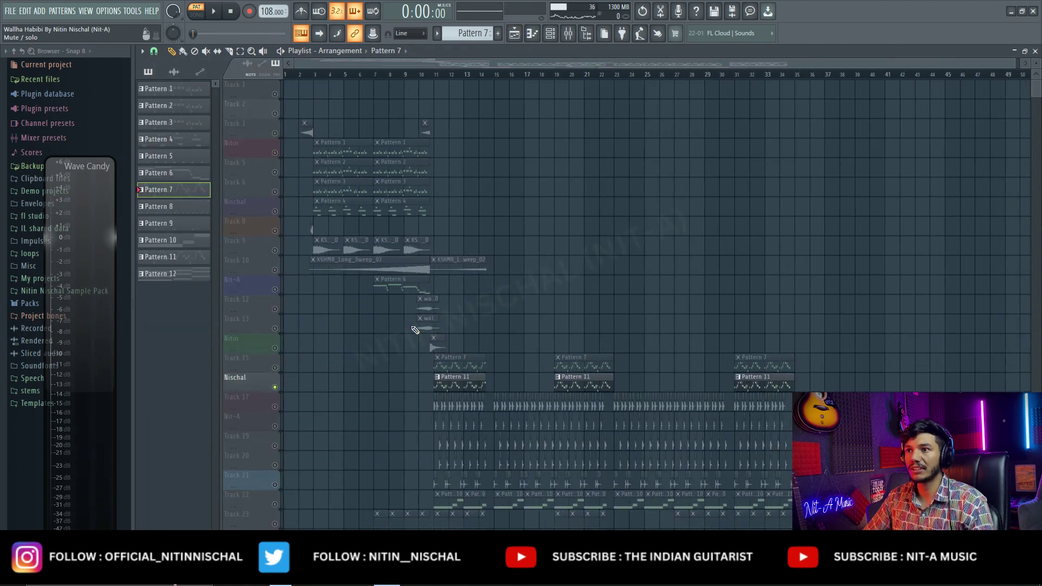
pyautogui.scroll(8, 437, 78)
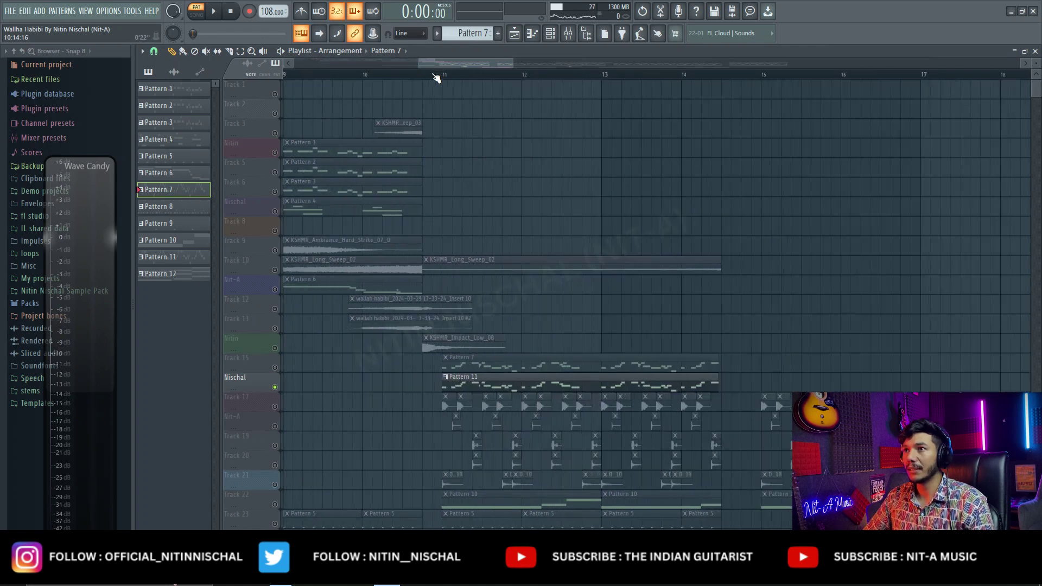
pyautogui.scroll(-3, 489, 153)
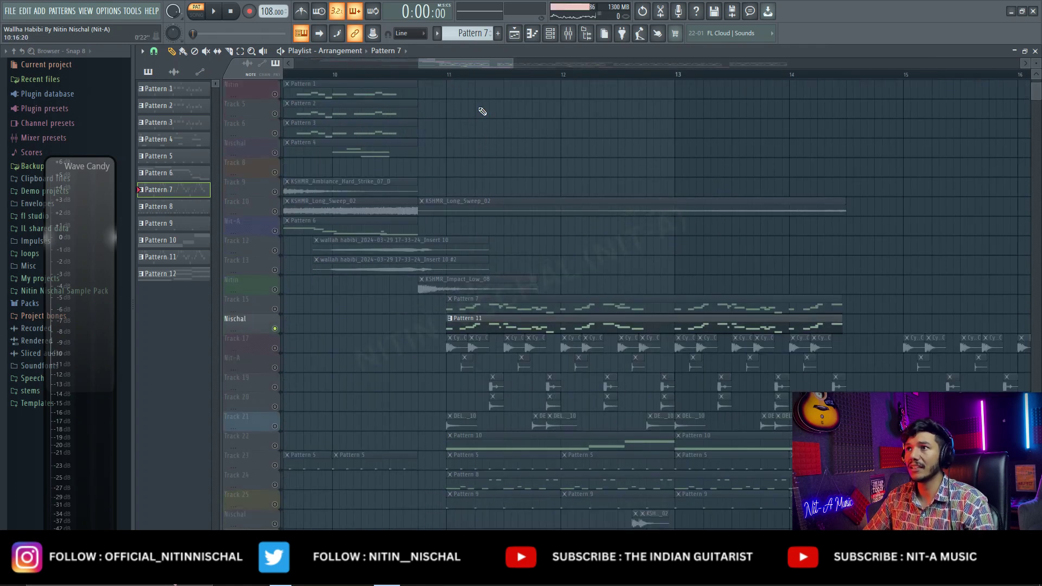
pyautogui.press('l')
pyautogui.doubleClick(526, 334)
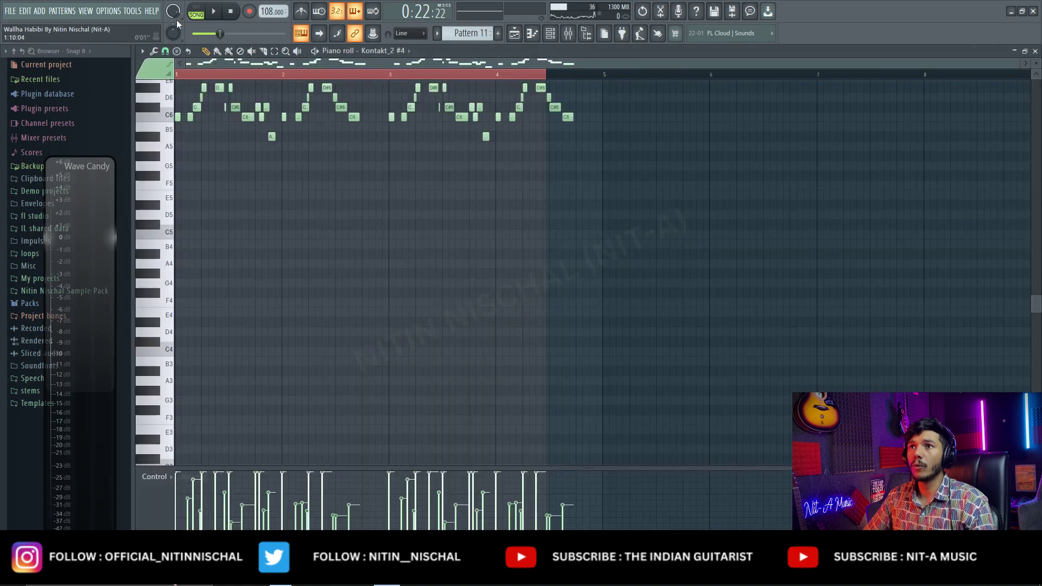
# Step: Switch to pattern playback mode and select the first four bars of Pattern 11 in the piano roll
pyautogui.click(205, 12)
pyautogui.scroll(3, 575, 228)
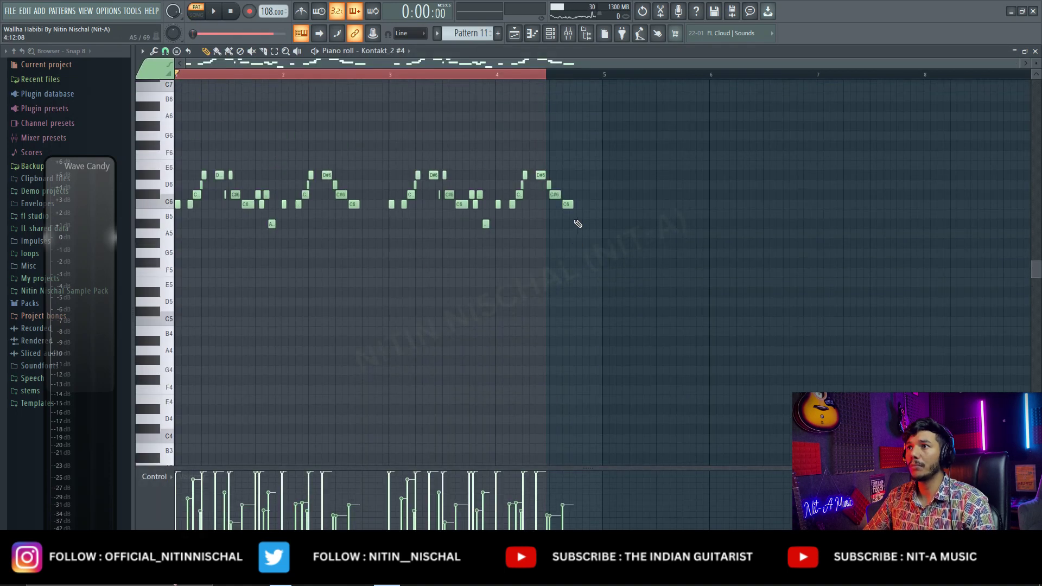
pyautogui.click(603, 79)
# Step: View the Kontakt_2 #4 channel's Zurna instrument, then close it and play Pattern 11
pyautogui.click(549, 33)
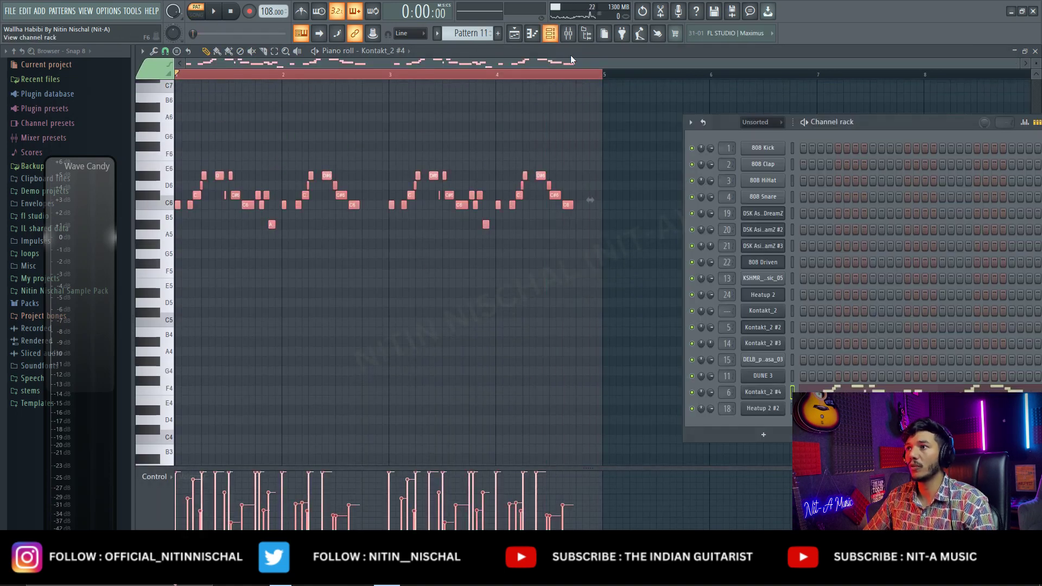
pyautogui.click(762, 393)
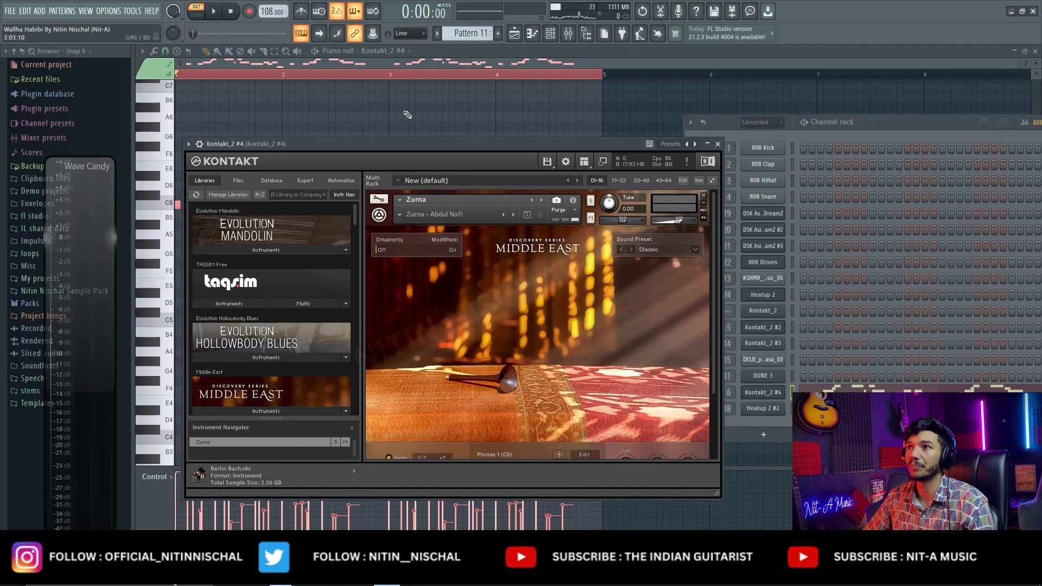
pyautogui.click(292, 77)
pyautogui.press('space')
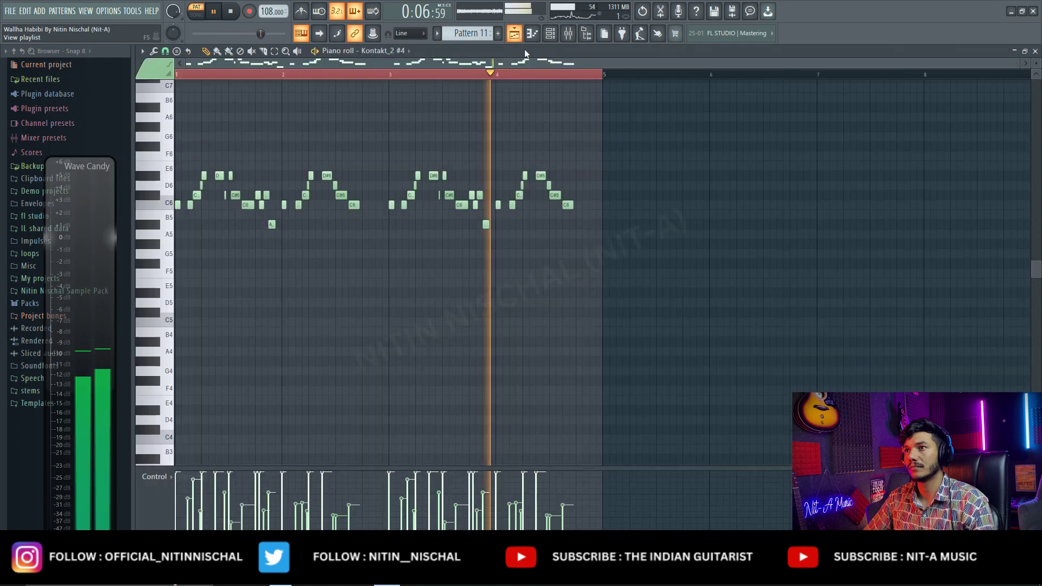
# Step: Unmute Track 15 alongside the Pattern 11 track in the playlist and play both melodies in song mode from bar 11
pyautogui.click(516, 37)
pyautogui.press('space')
pyautogui.scroll(-5, 537, 85)
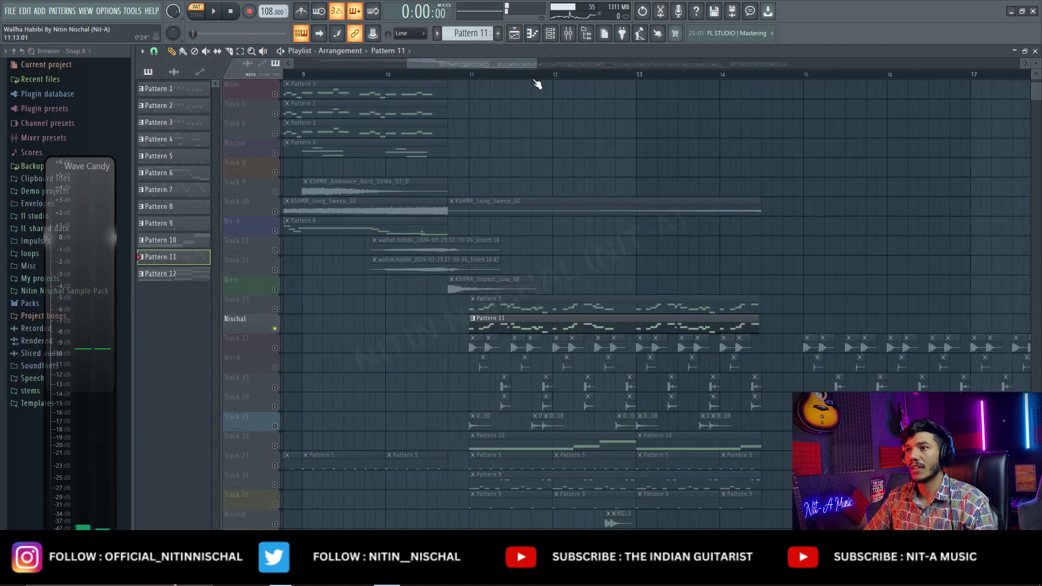
pyautogui.click(274, 309)
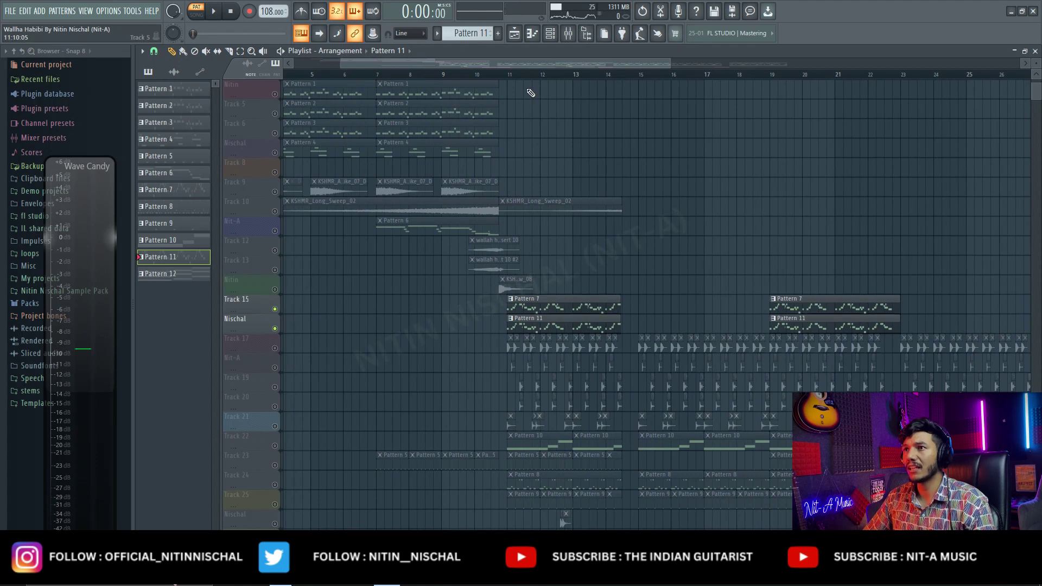
pyautogui.scroll(4, 531, 93)
pyautogui.click(488, 78)
pyautogui.scroll(-4, 488, 76)
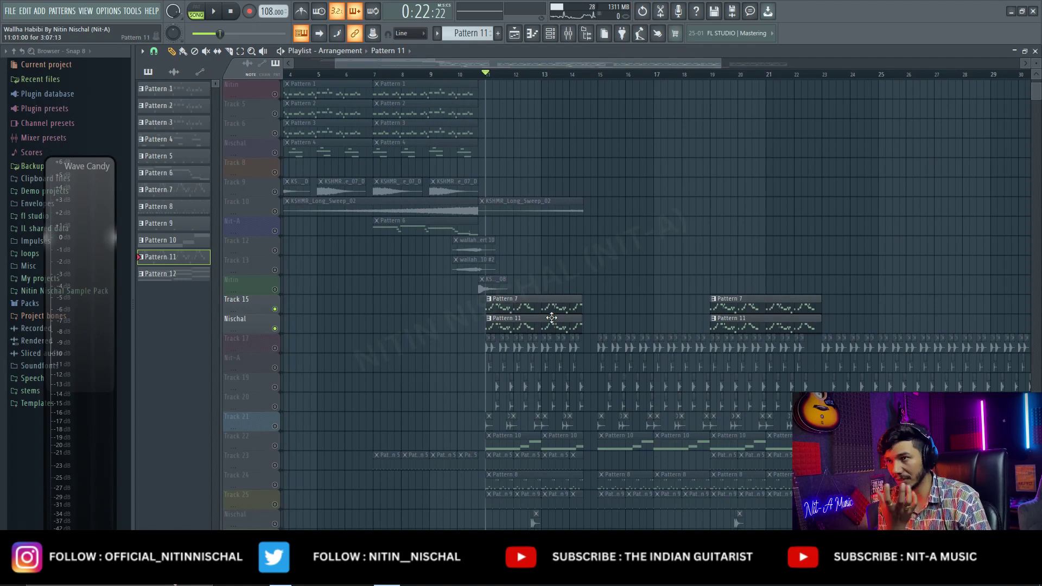
pyautogui.press('space')
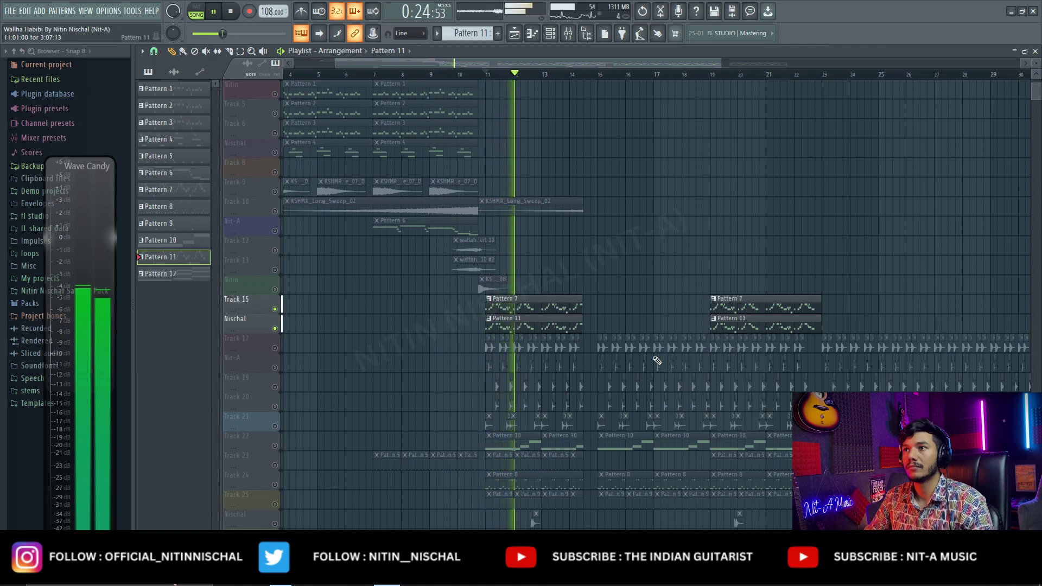
pyautogui.scroll(-2, 661, 186)
pyautogui.press('space')
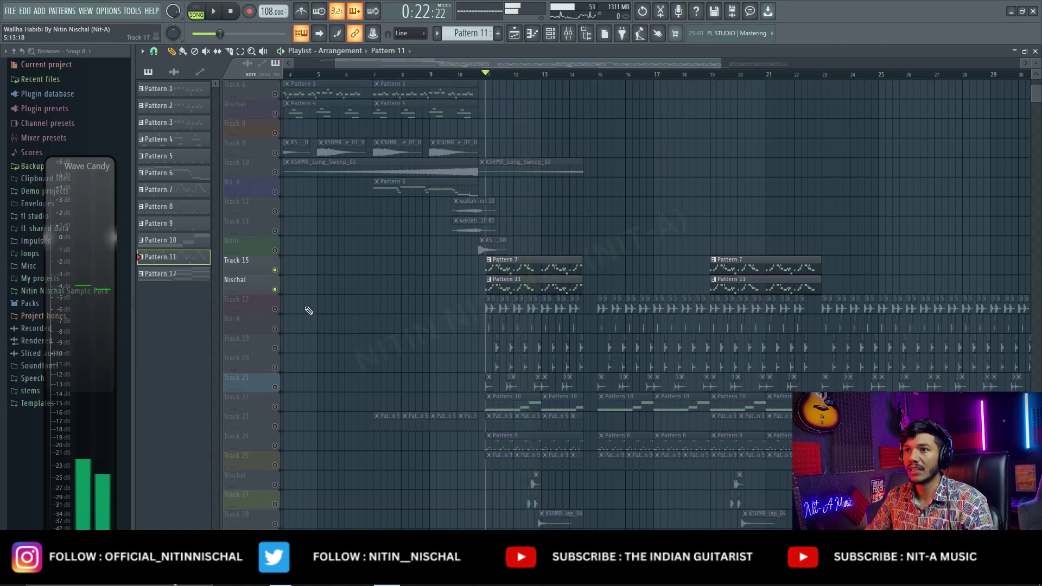
# Step: Solo Track 17, unmute the track directly below it and play the two drum parts from bar 11
pyautogui.keyDown('ctrl'); pyautogui.click(275, 309); pyautogui.keyUp('ctrl')
pyautogui.click(275, 329)
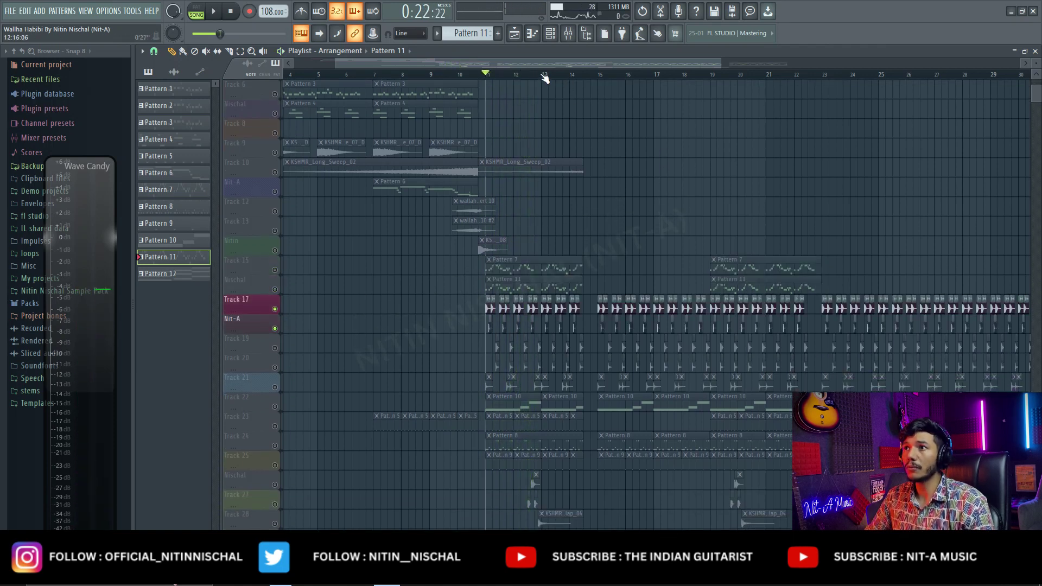
pyautogui.scroll(5, 467, 76)
pyautogui.press('space')
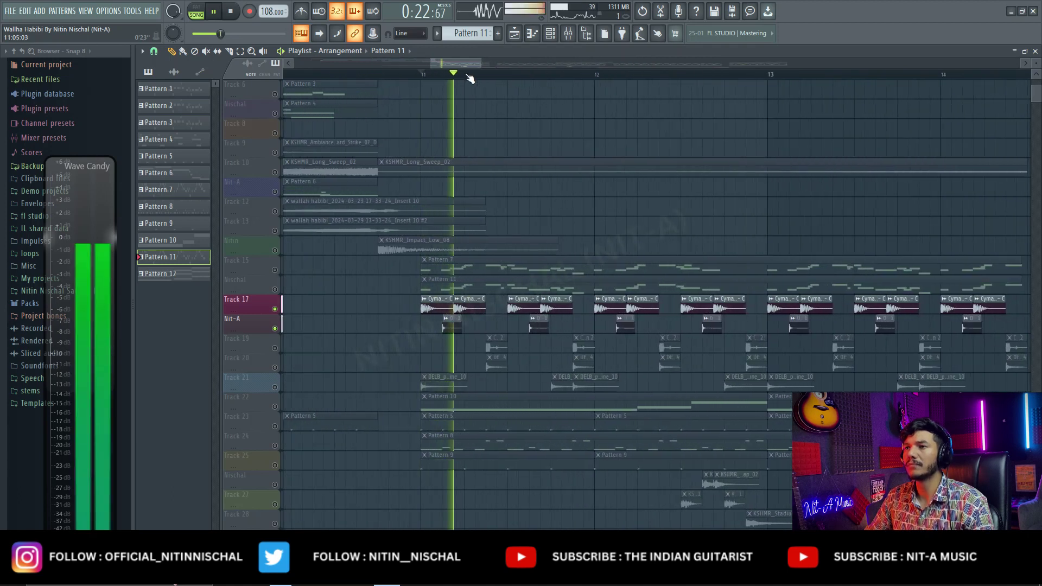
# Step: Unmute Track 20 while leaving Track 19 muted and play the drum tracks from bar 11
pyautogui.scroll(2, 470, 79)
pyautogui.click(276, 348)
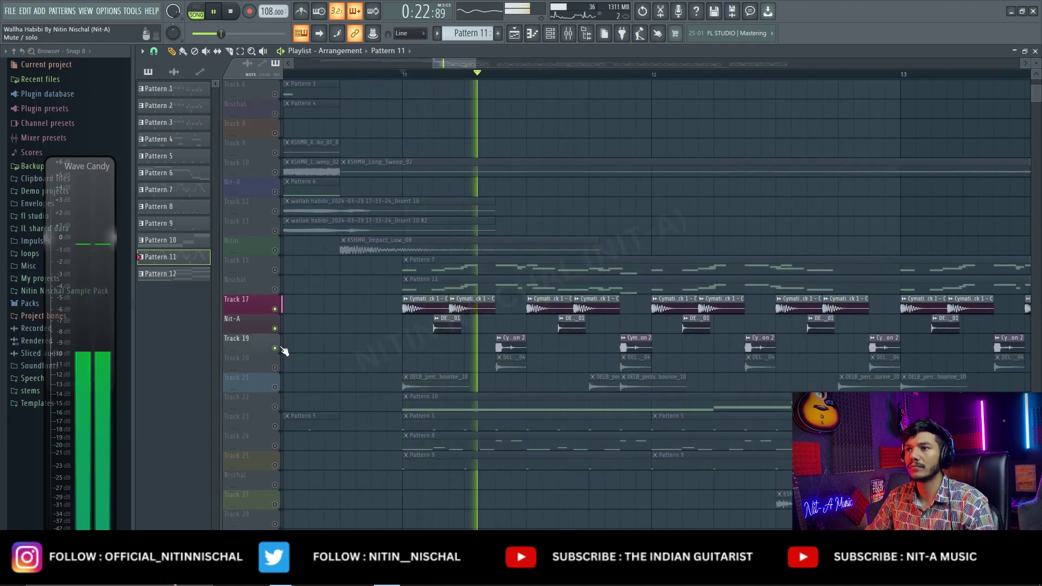
pyautogui.press('space')
pyautogui.click(276, 363)
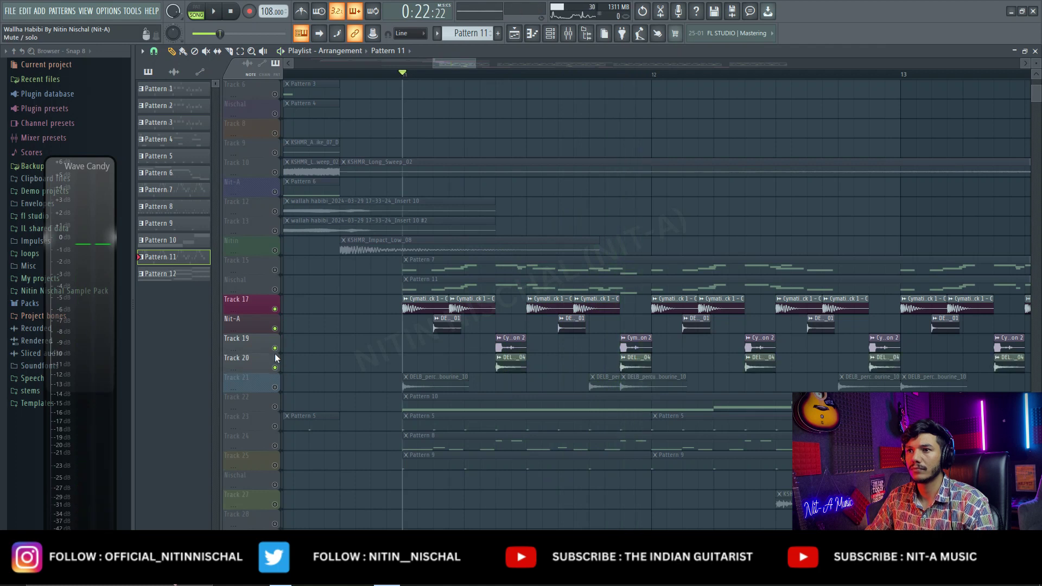
pyautogui.click(275, 350)
pyautogui.press('space')
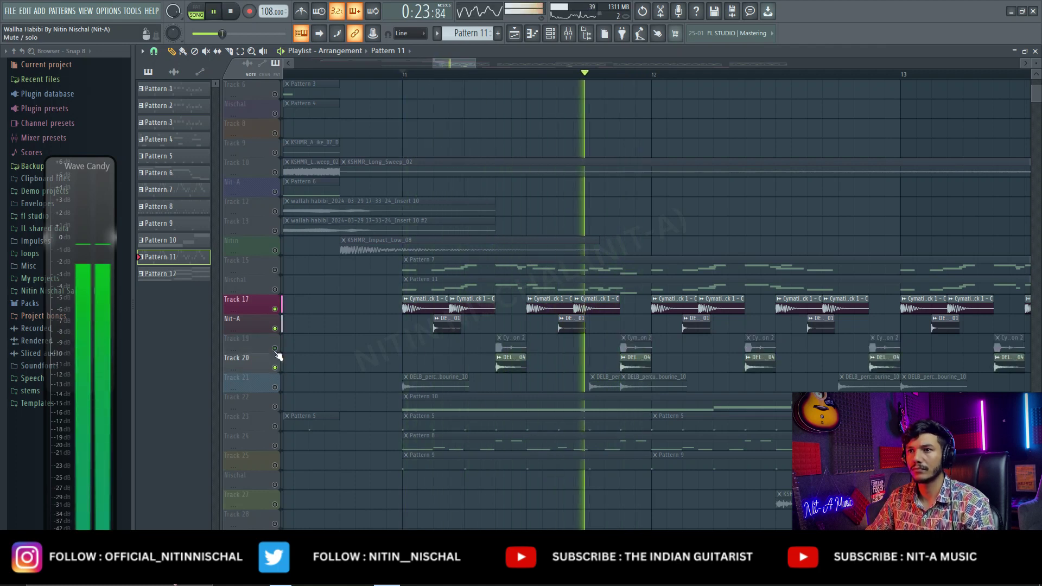
# Step: Unmute Track 19 and Track 21 and play all the drum and percussion layers together from bar 11
pyautogui.click(275, 348)
pyautogui.press('space')
pyautogui.click(275, 387)
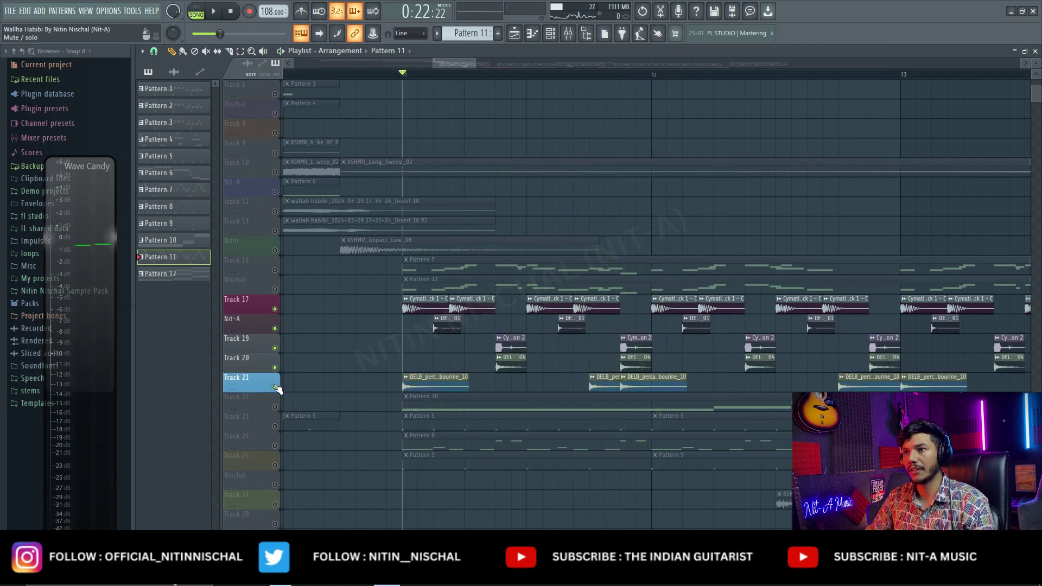
pyautogui.press('space')
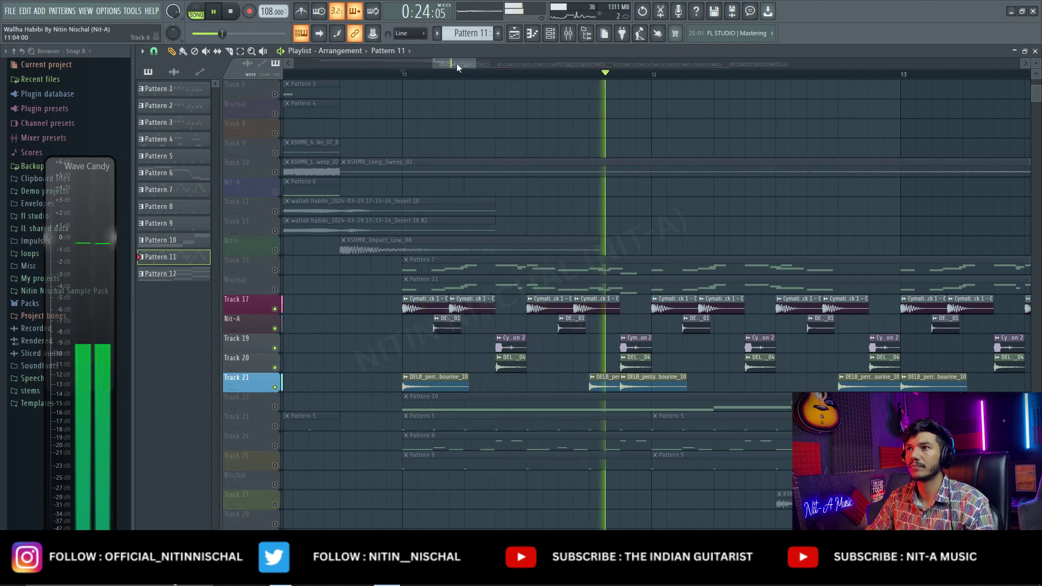
pyautogui.scroll(-4, 458, 75)
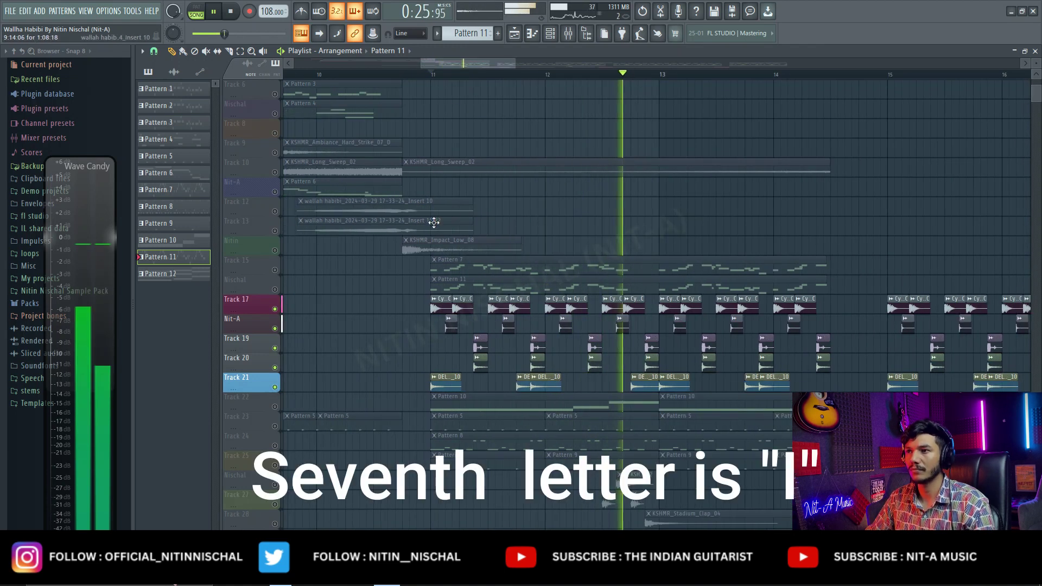
pyautogui.press('space')
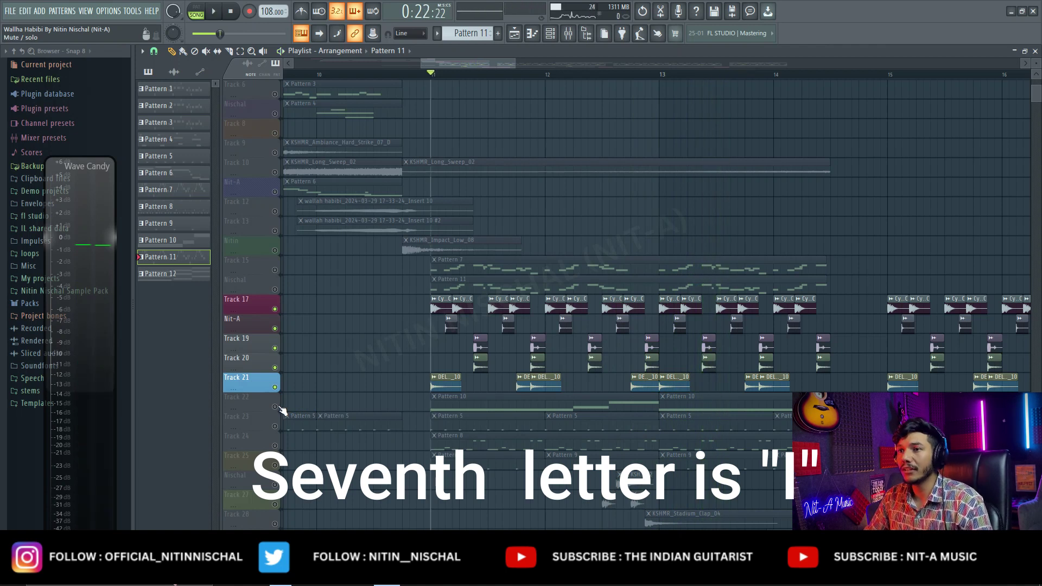
# Step: Solo Track 22, open Pattern 10 in the piano roll and delete the stray F4 note just before bar 4
pyautogui.click(280, 406)
pyautogui.doubleClick(491, 396)
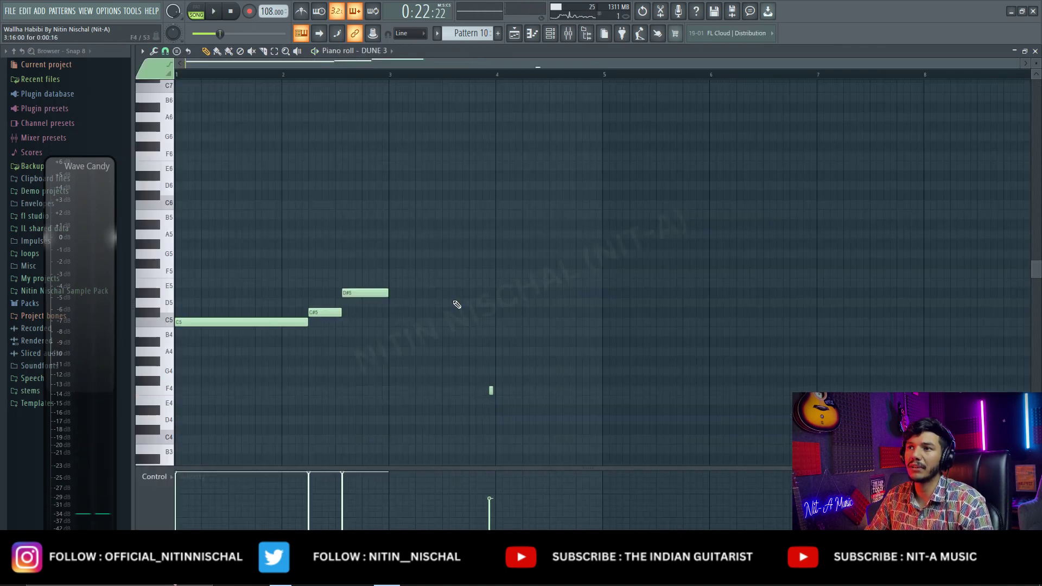
pyautogui.rightClick(492, 391)
# Step: View the DUNE 3 channel's BASS - Chained II patch, then close it and play Pattern 10 in pattern playback mode
pyautogui.click(193, 8)
pyautogui.click(550, 33)
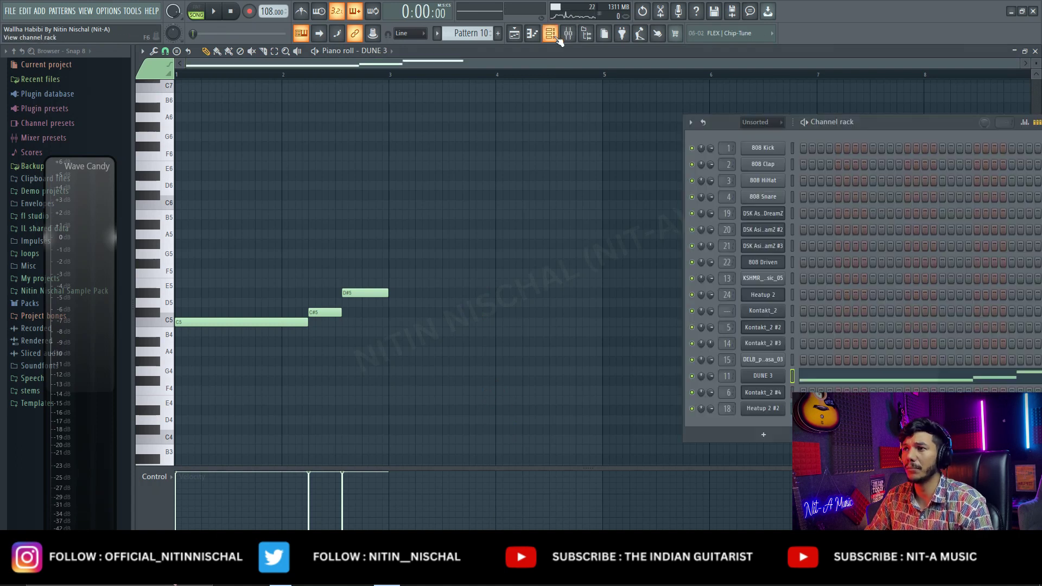
pyautogui.click(763, 375)
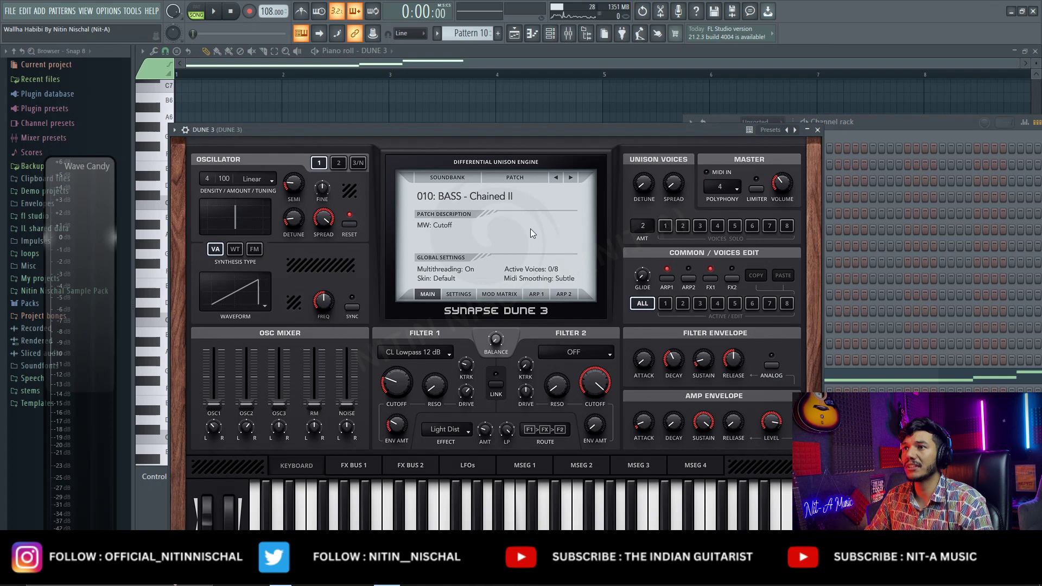
pyautogui.click(510, 101)
pyautogui.scroll(-2, 535, 132)
pyautogui.press('space')
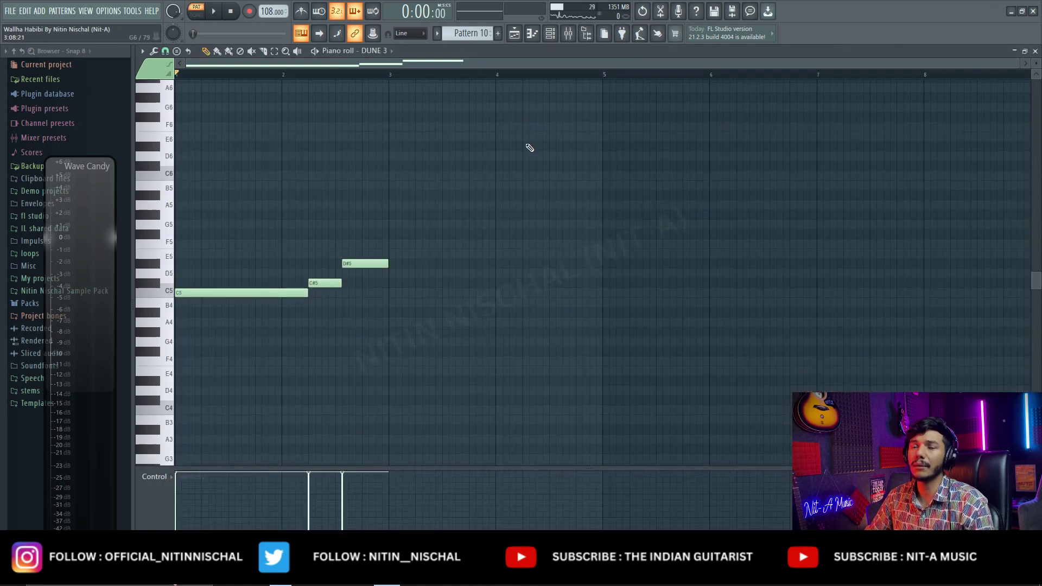
pyautogui.press('space')
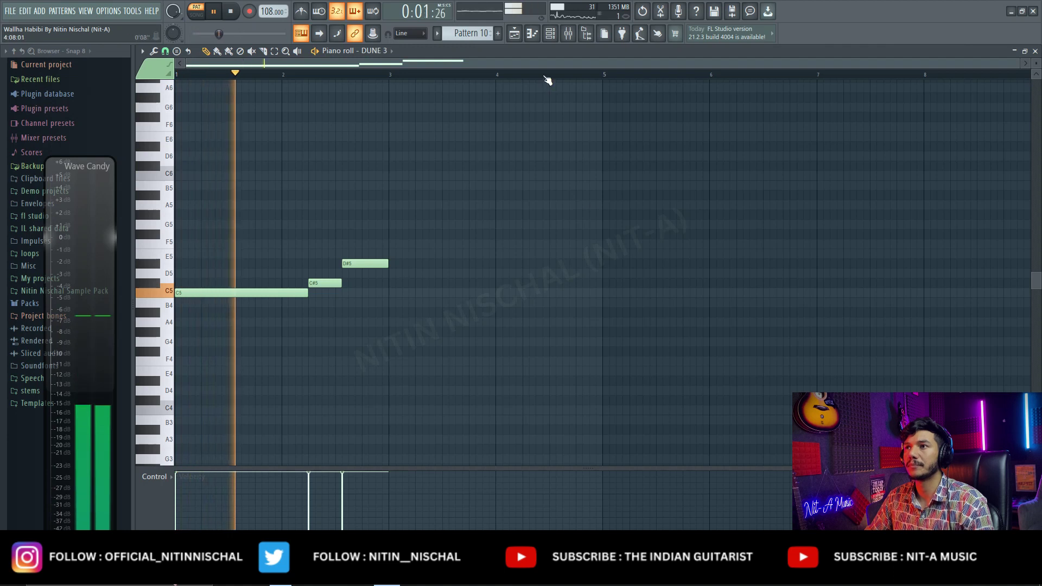
pyautogui.keyDown('ctrl'); pyautogui.scroll(2, 547, 82); pyautogui.keyUp('ctrl')
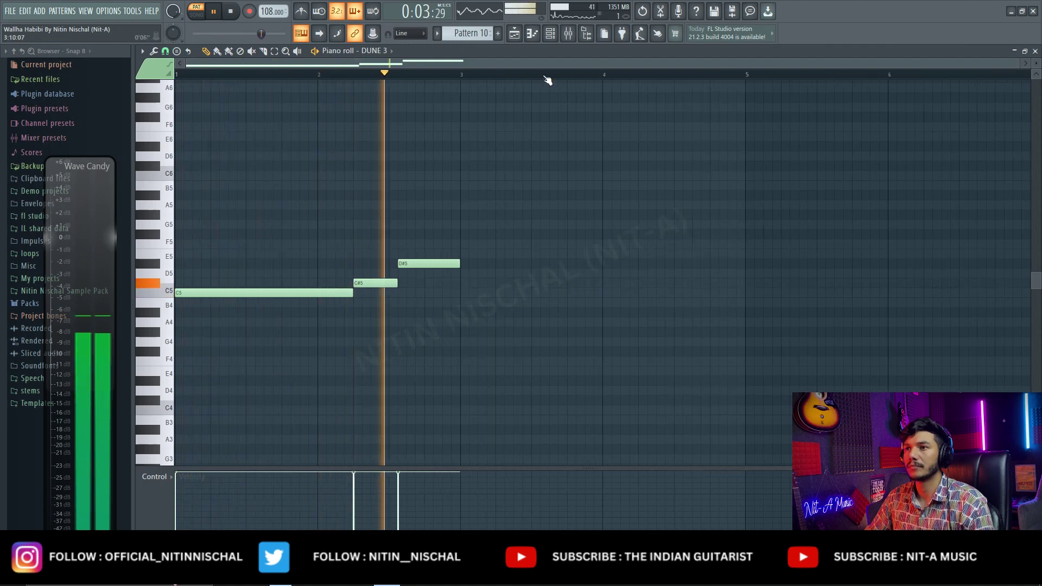
# Step: Unmute Tracks 15 through 21 alongside Track 22 in the playlist and play them together in song mode from bar 11
pyautogui.click(517, 33)
pyautogui.scroll(-2, 514, 81)
pyautogui.press('space')
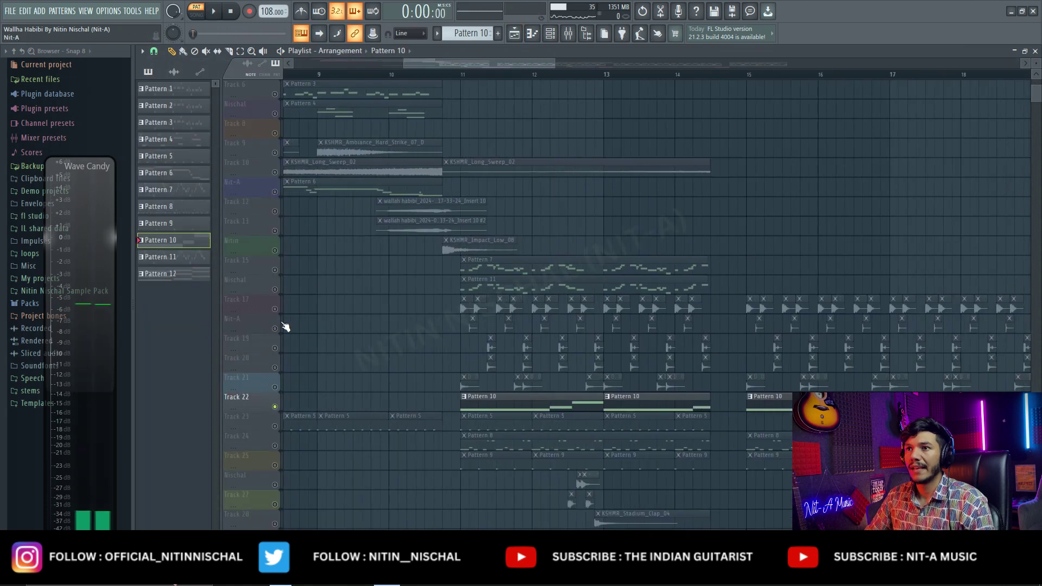
pyautogui.click(275, 309)
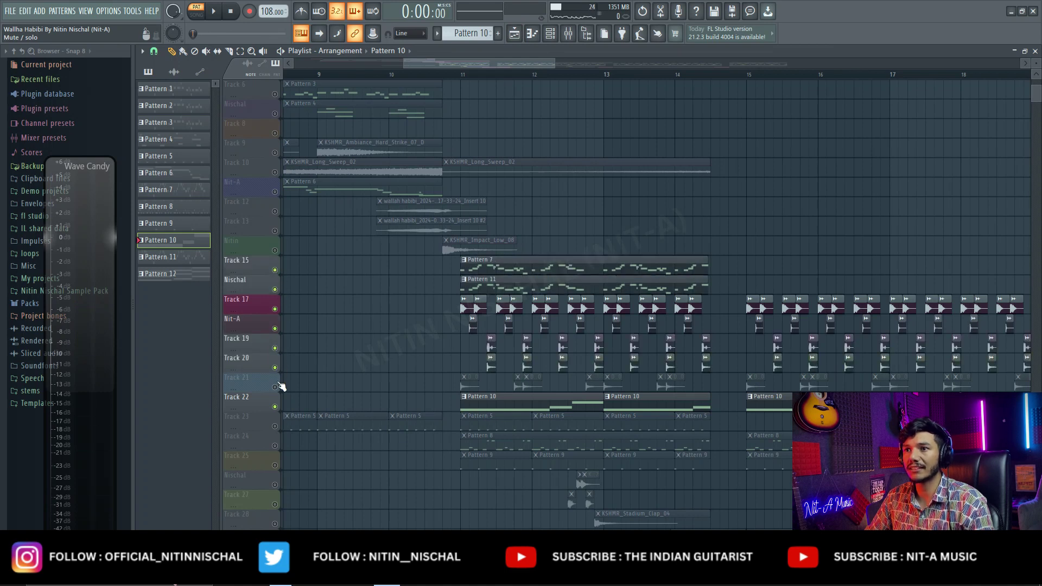
pyautogui.scroll(-2, 452, 76)
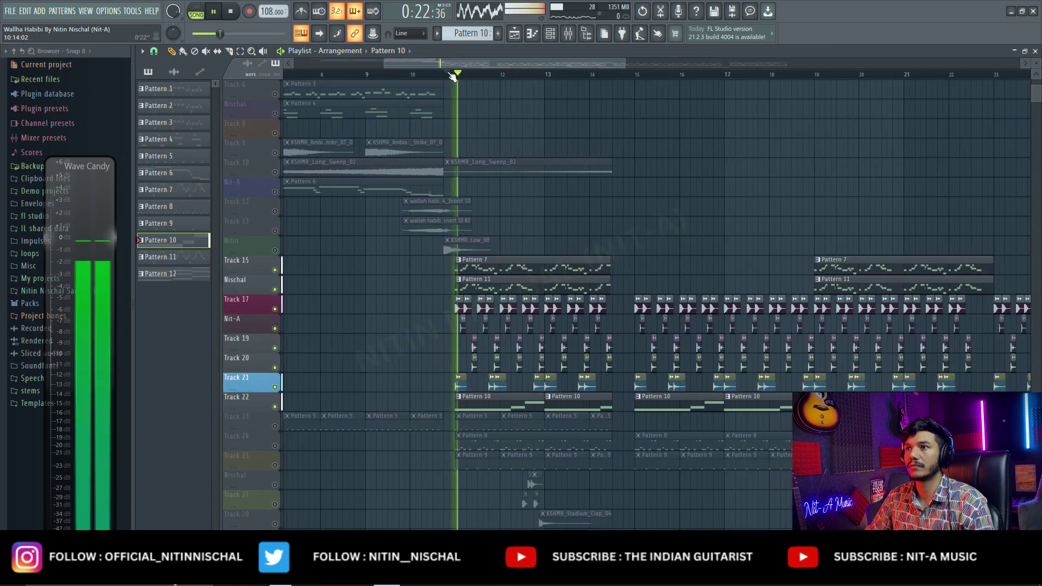